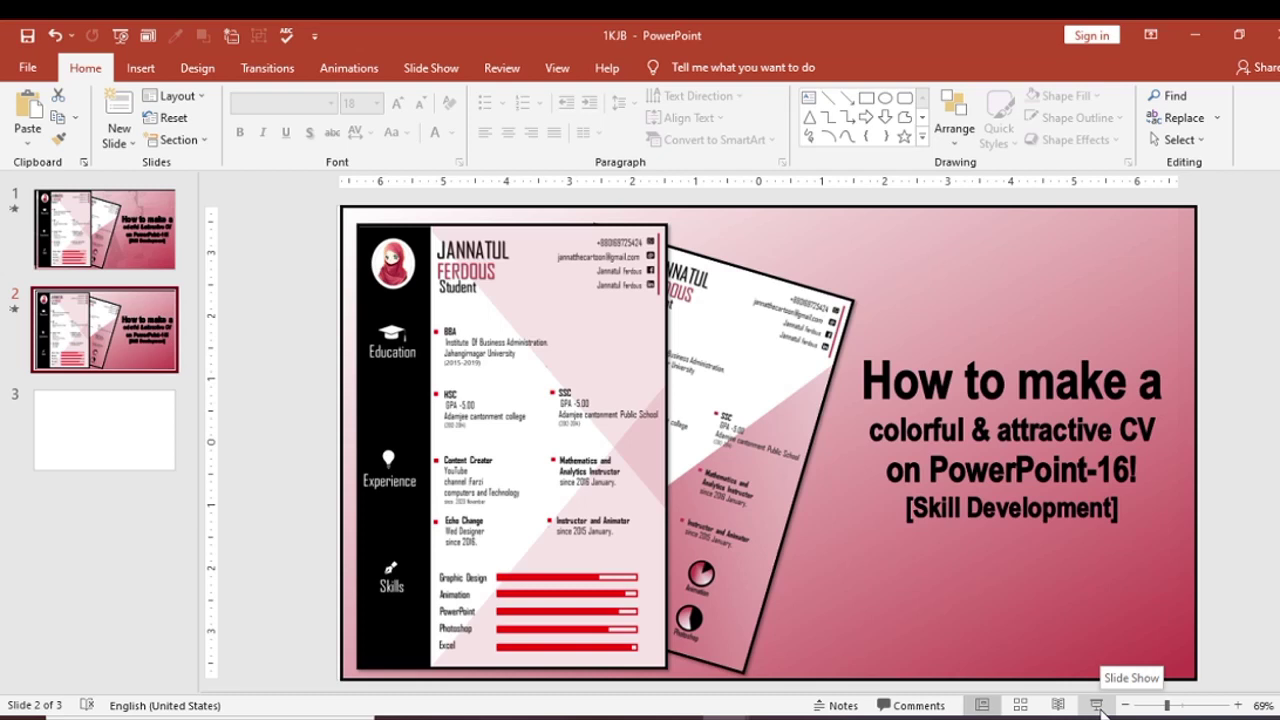
# - Open the empty third slide for editing and bring up the Insert ribbon
pyautogui.click(112, 445)
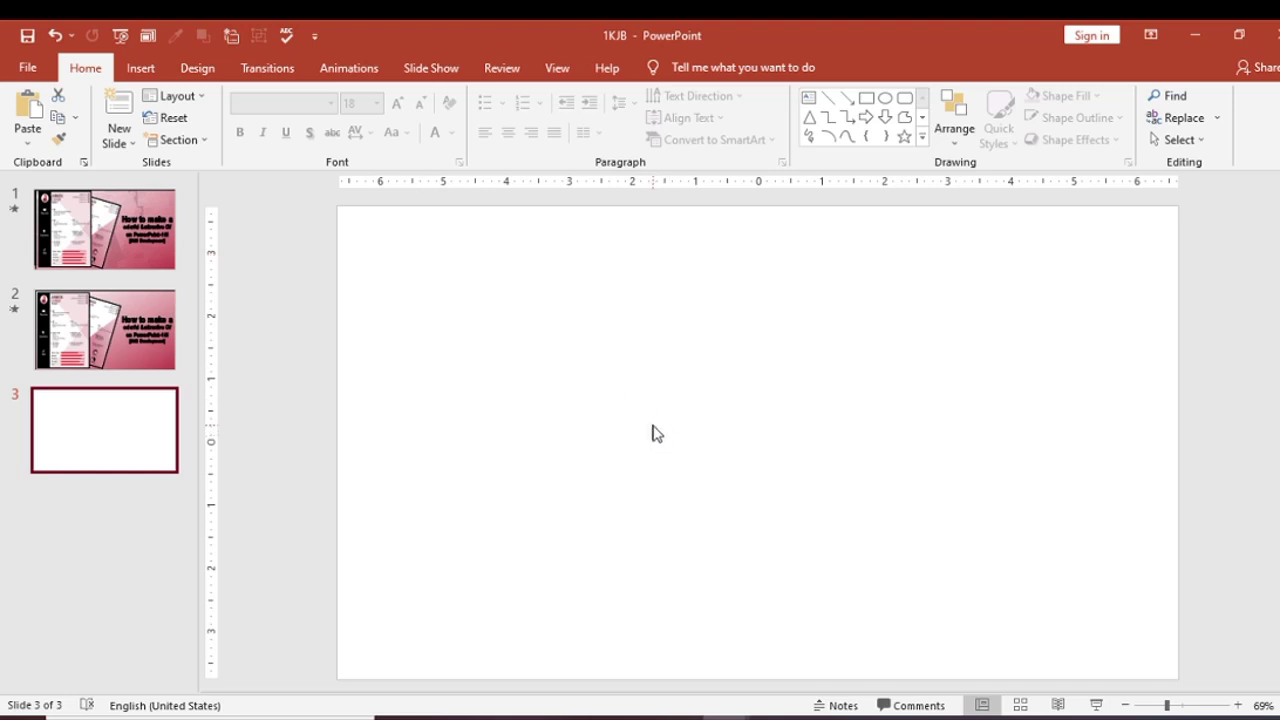
pyautogui.click(143, 78)
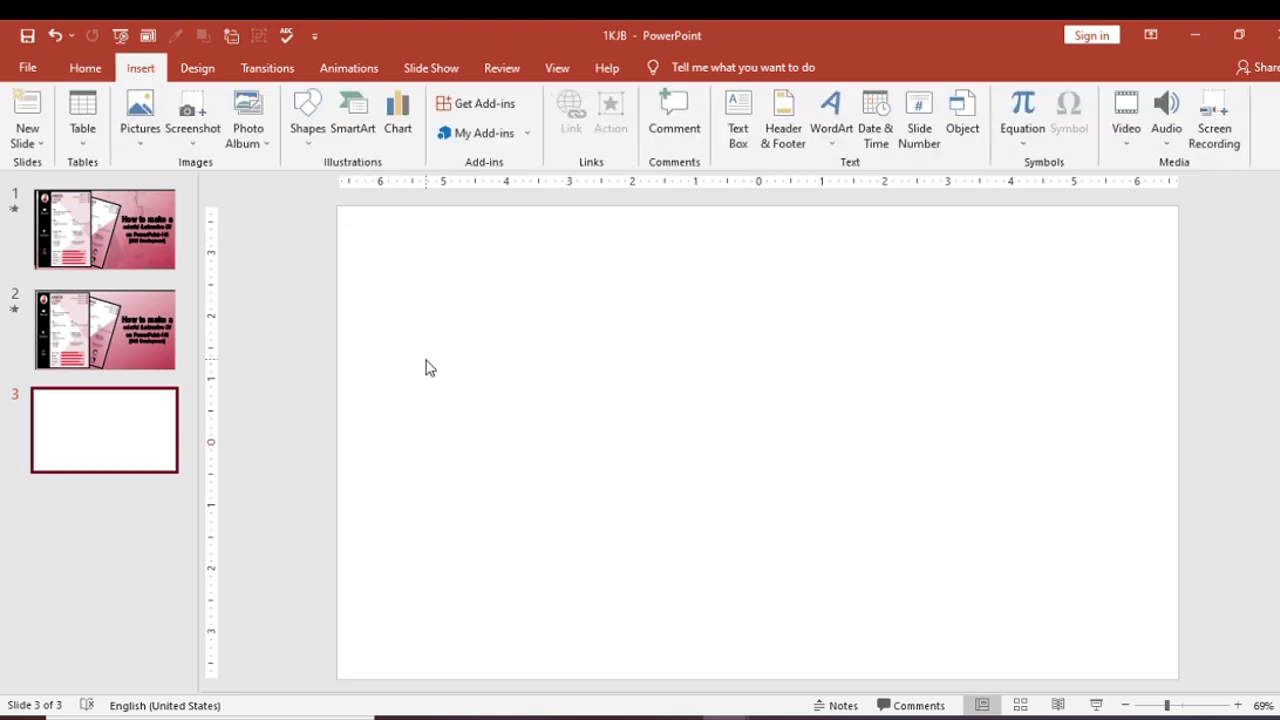
# - Set the slides to A4 Paper (210x297 mm) in portrait, maximizing existing content
pyautogui.click(191, 80)
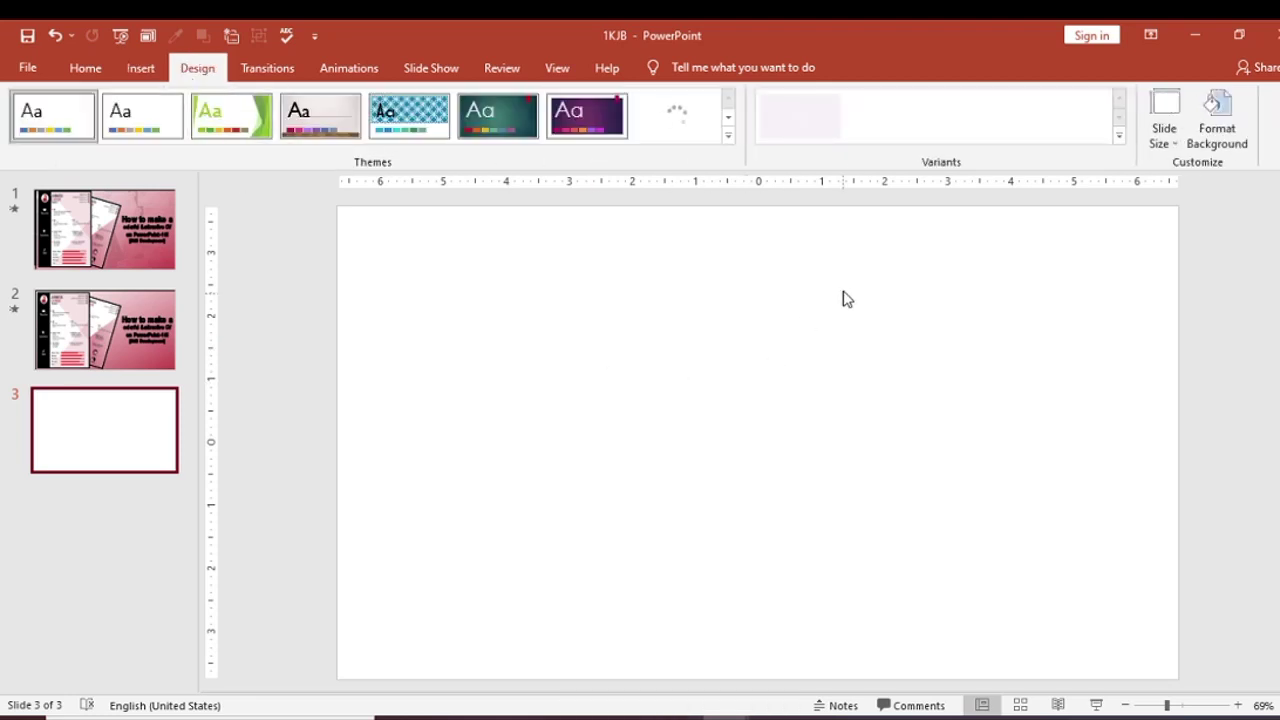
pyautogui.click(1165, 128)
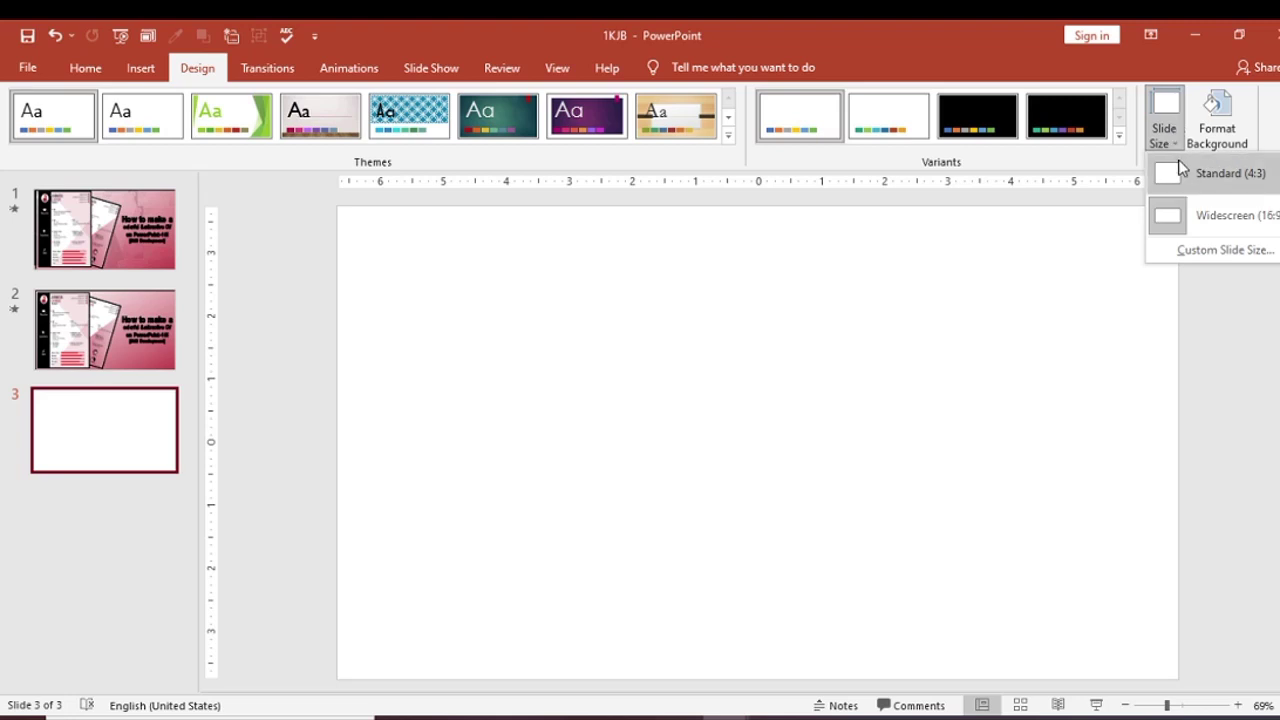
pyautogui.click(1226, 250)
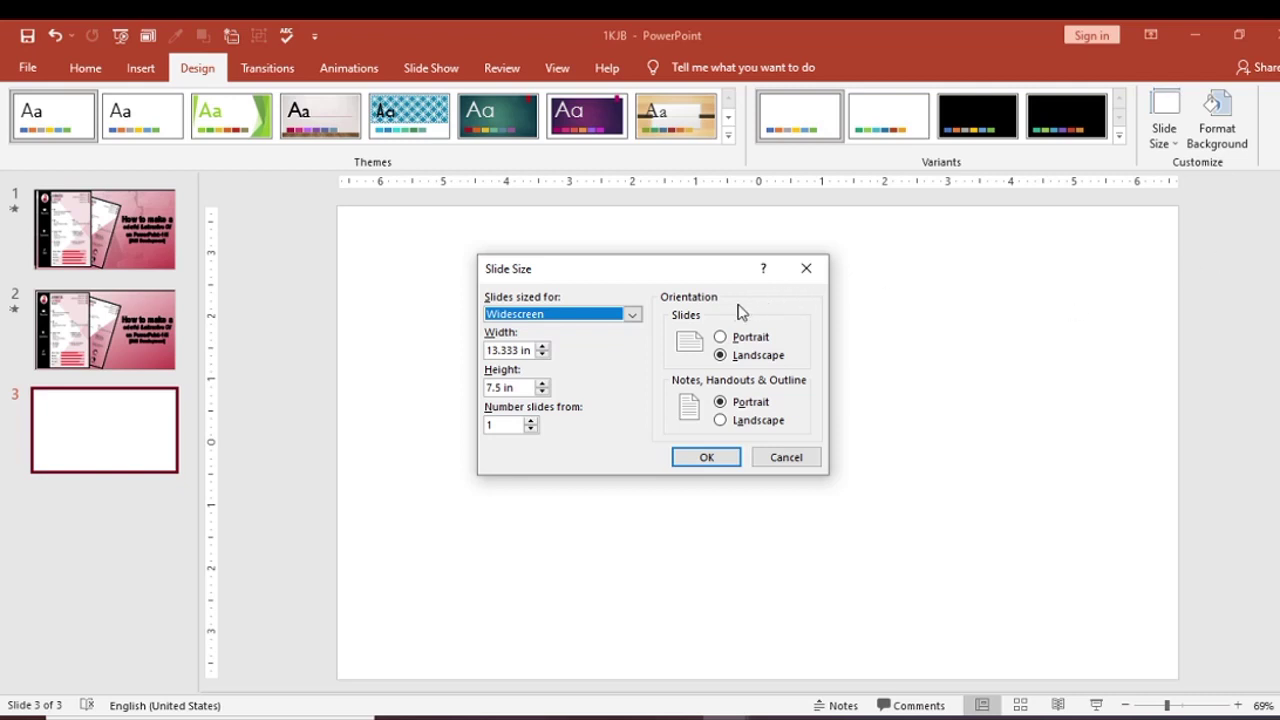
pyautogui.click(632, 315)
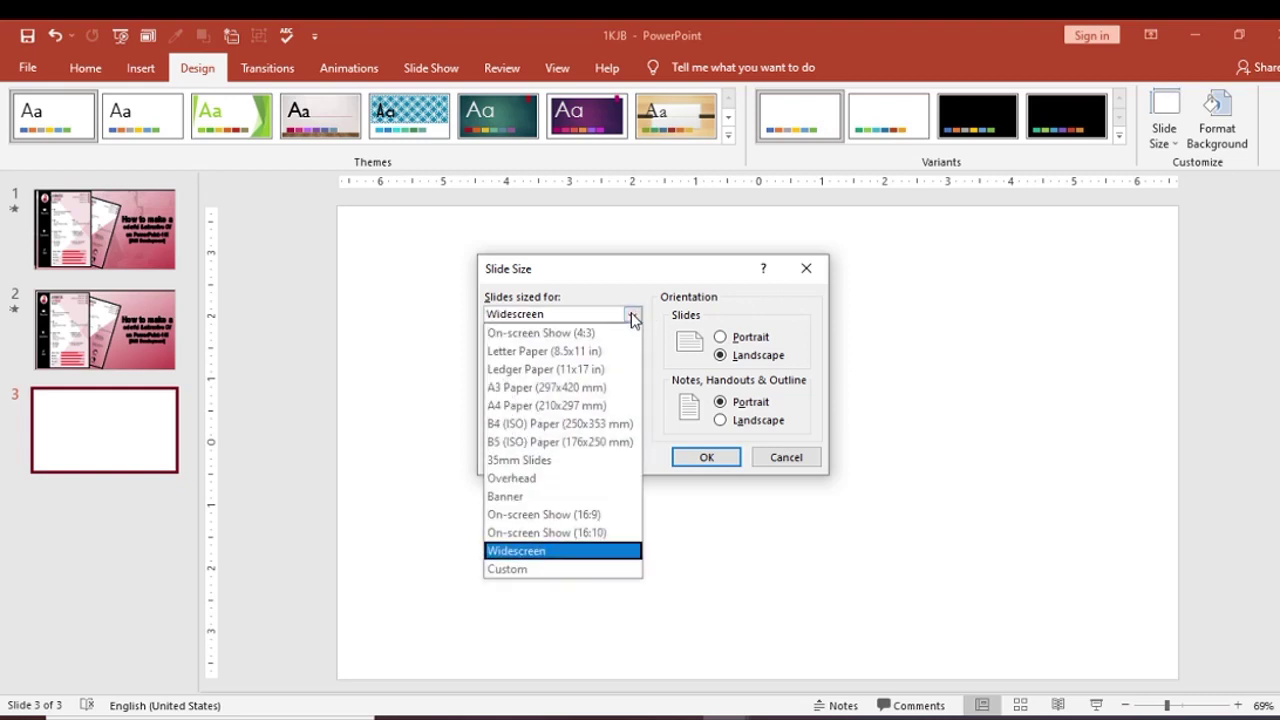
pyautogui.click(558, 405)
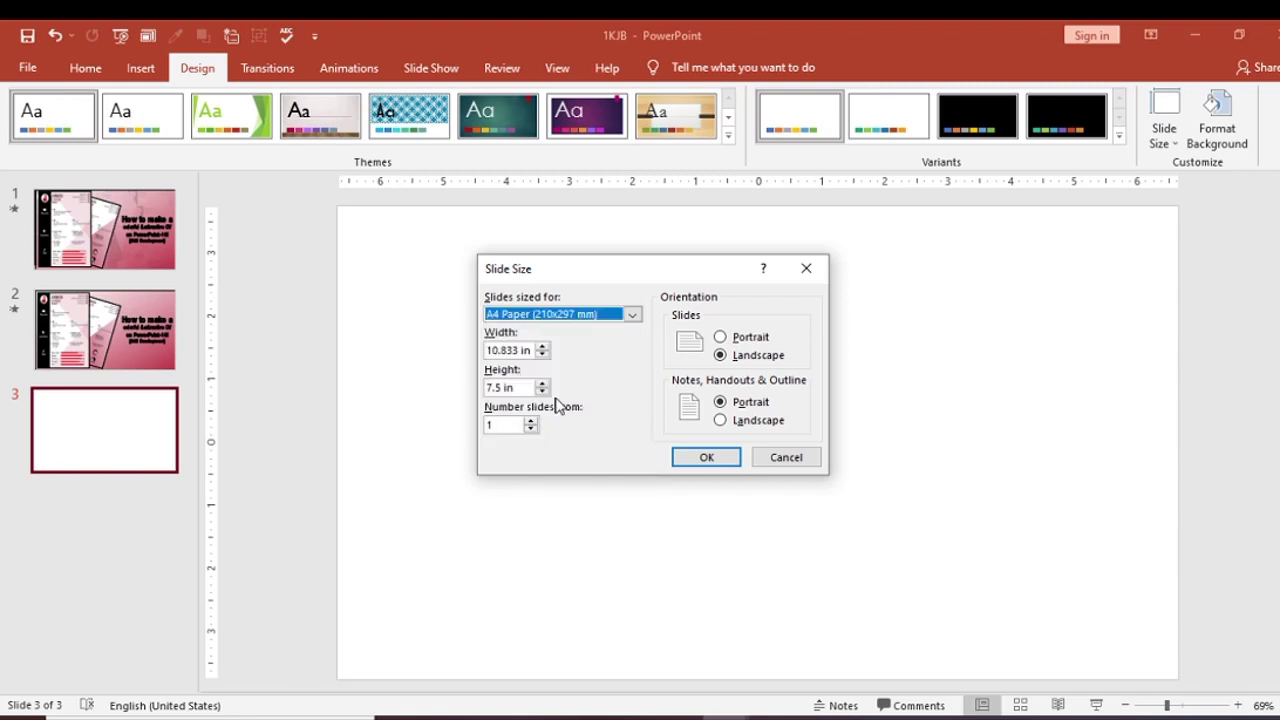
pyautogui.click(720, 338)
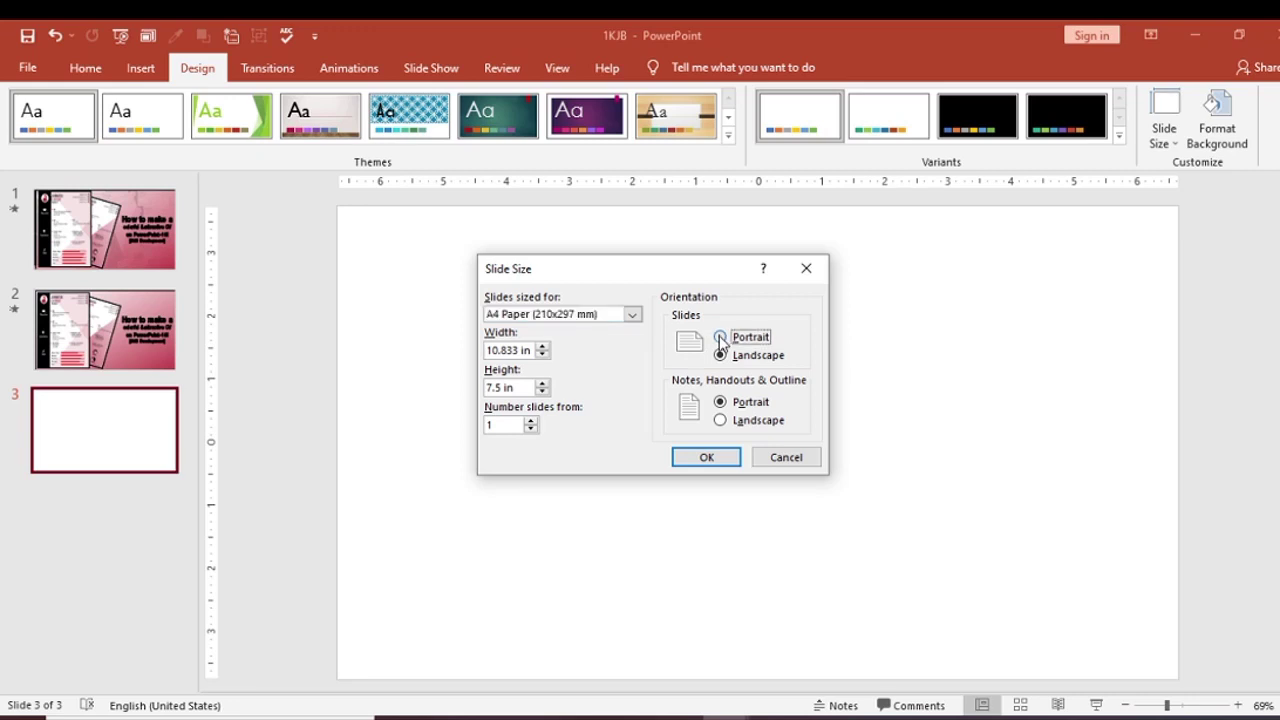
pyautogui.click(700, 458)
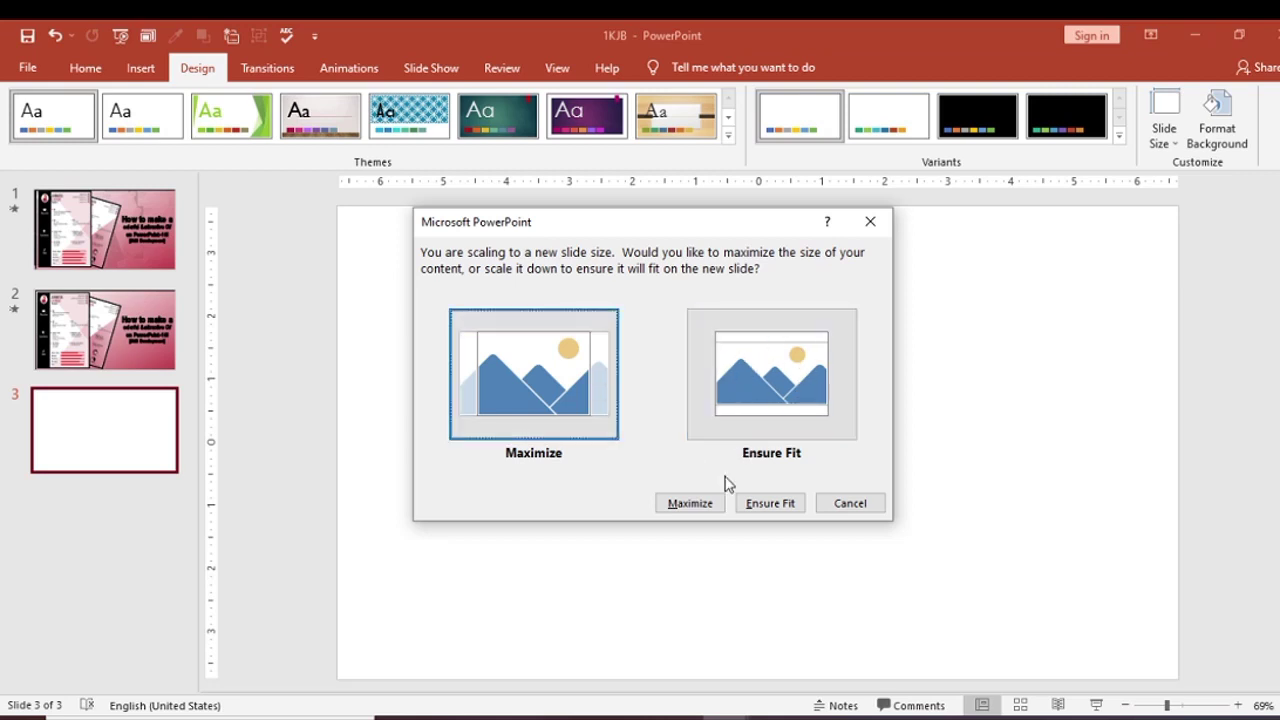
pyautogui.click(690, 503)
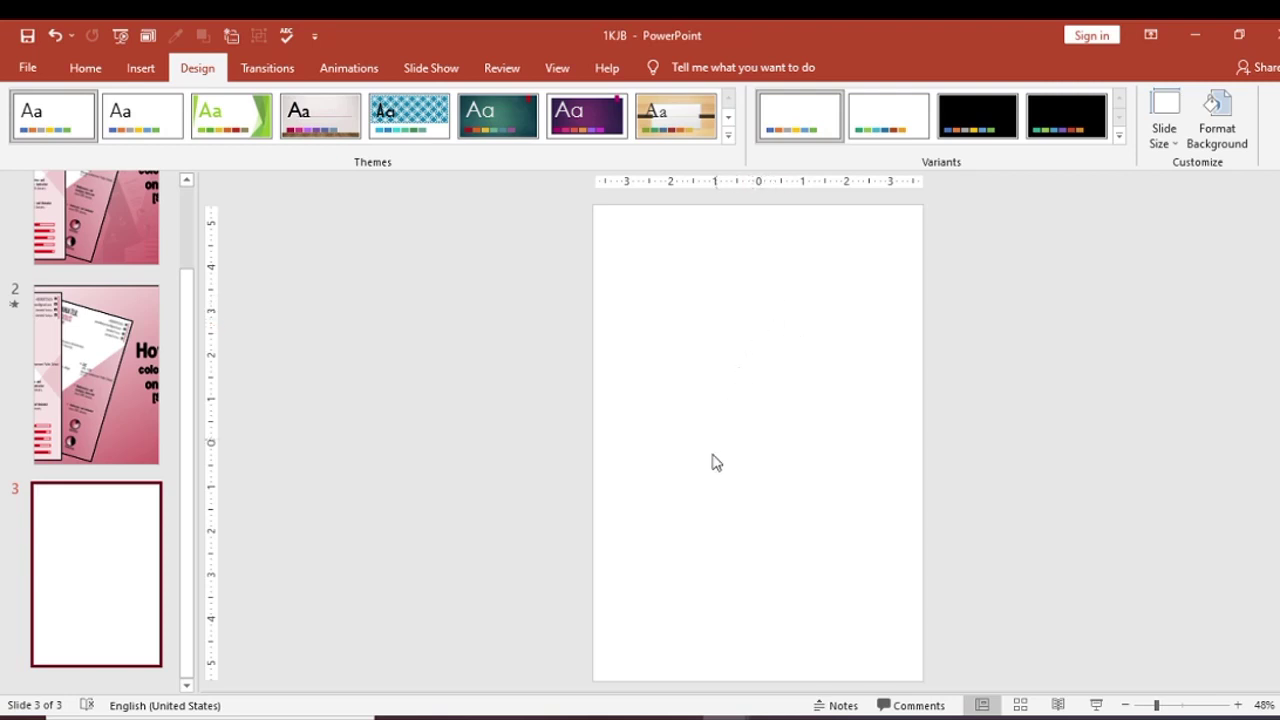
pyautogui.click(671, 694)
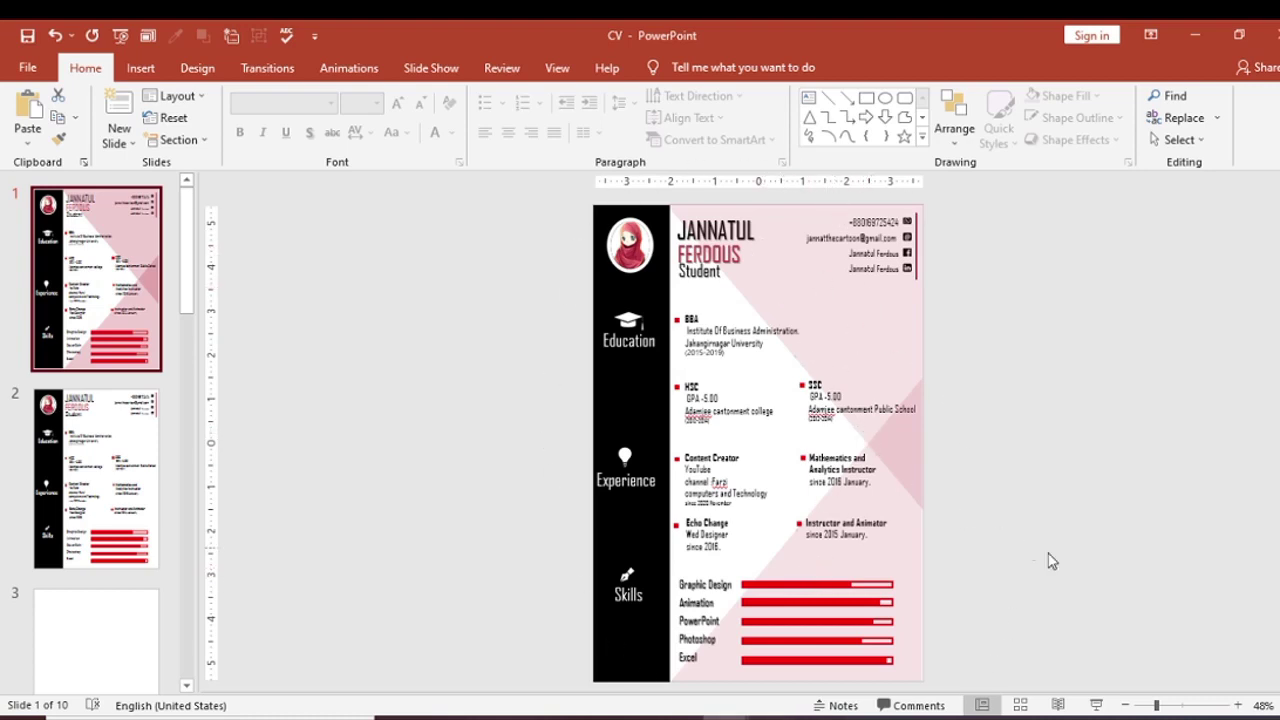
# - Zoom the CV slide to 100%, scroll through it, then fit the whole slide in the window
pyautogui.moveTo(1157, 706)
pyautogui.mouseDown()
pyautogui.moveTo(1192, 707)
pyautogui.moveTo(1181, 708)
pyautogui.mouseUp()
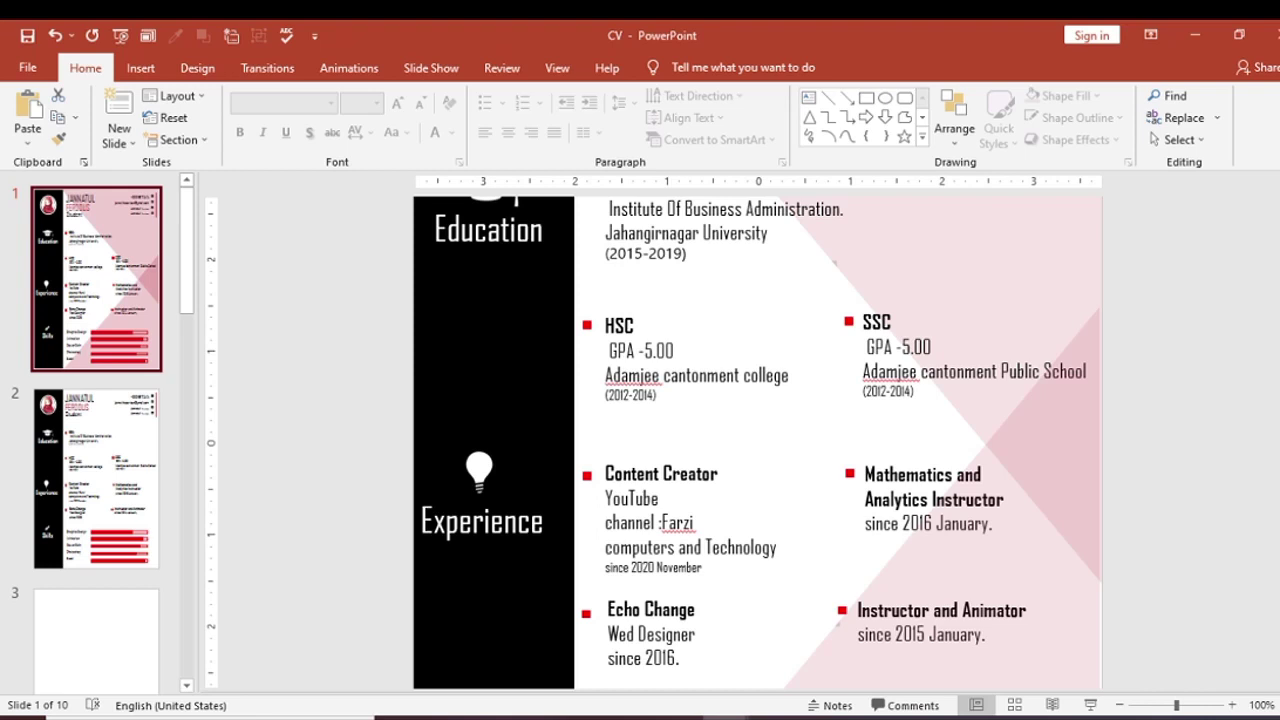
pyautogui.scroll(5, 757, 442)
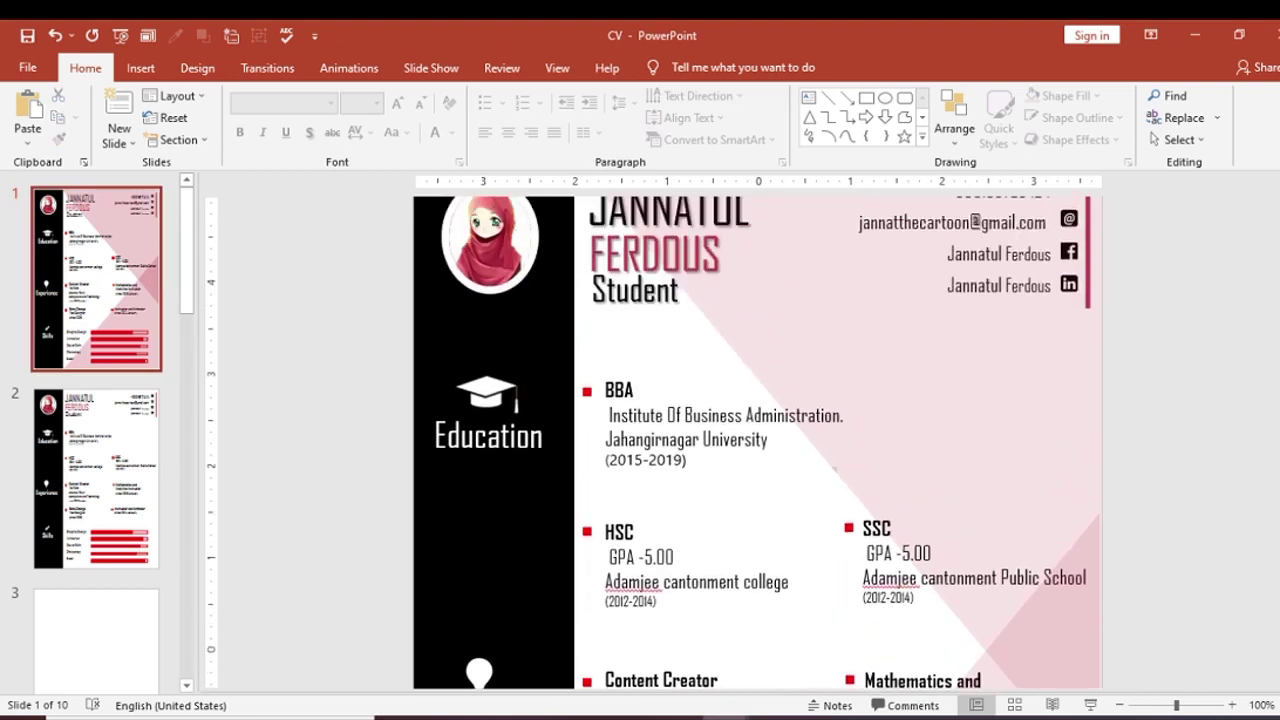
pyautogui.scroll(2, 757, 442)
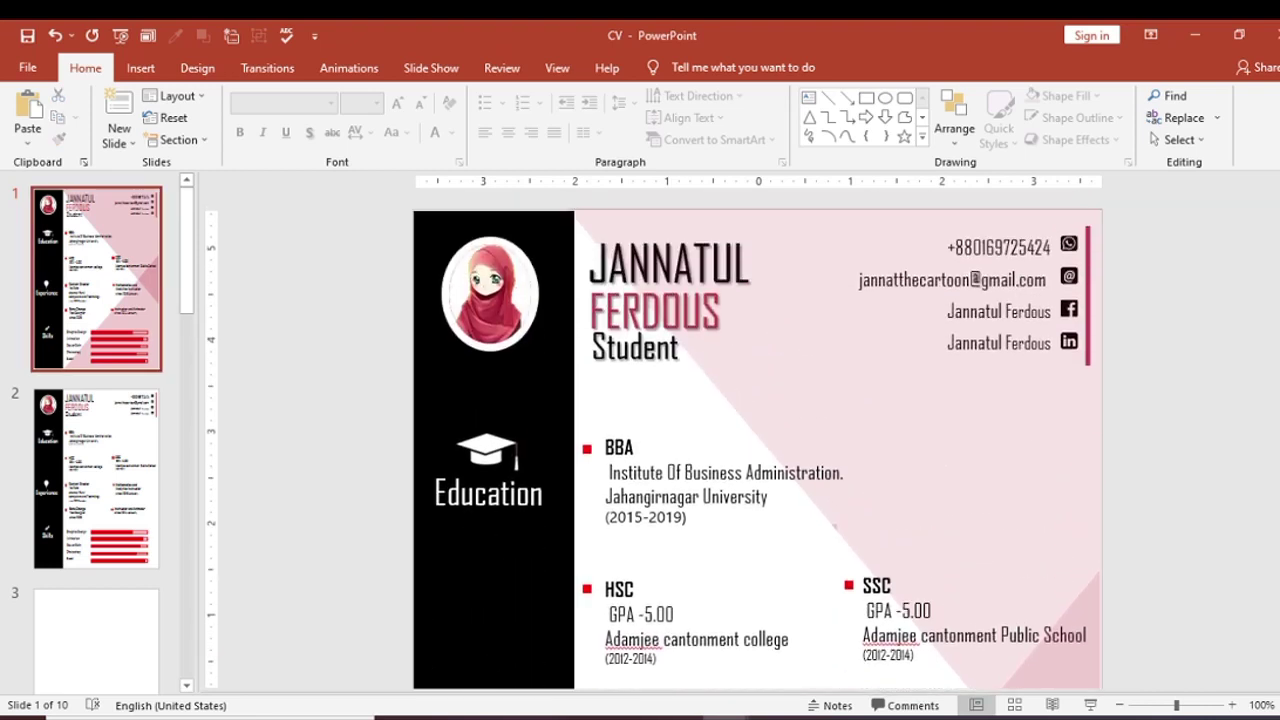
pyautogui.scroll(-10, 757, 442)
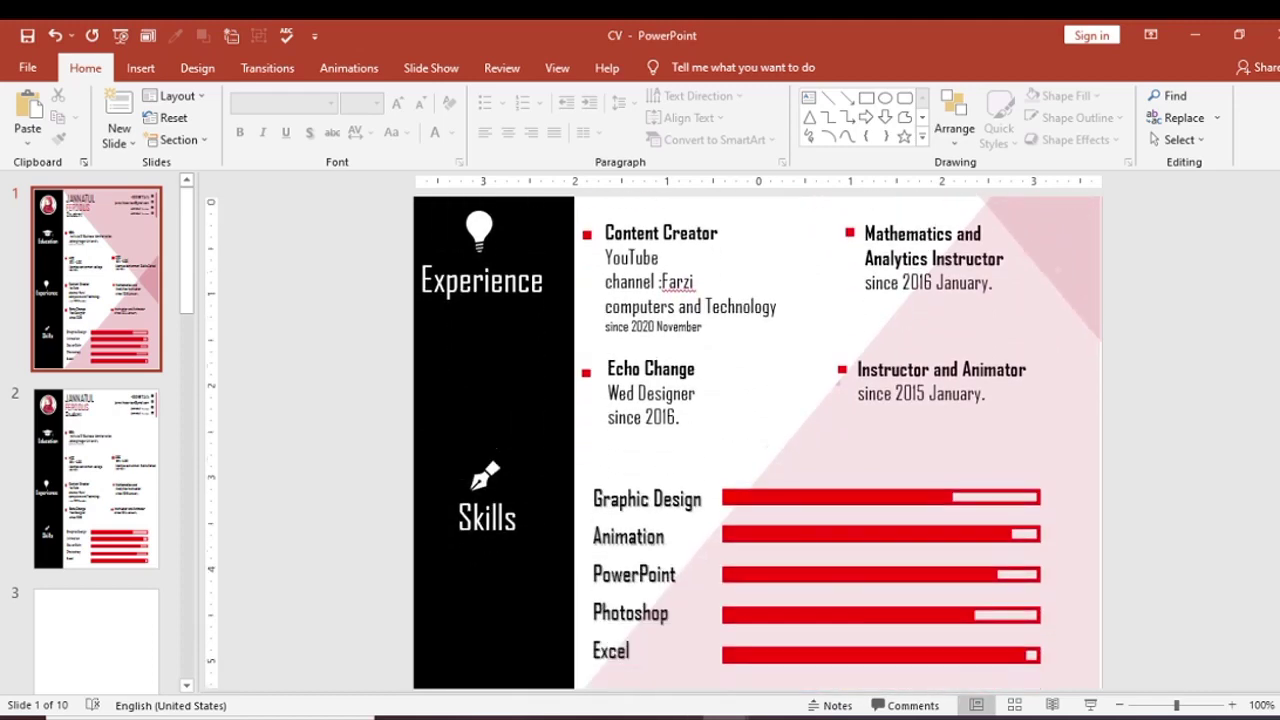
pyautogui.scroll(-6, 757, 442)
pyautogui.moveTo(1176, 707); pyautogui.dragTo(1145, 708)
pyautogui.click(1090, 707)
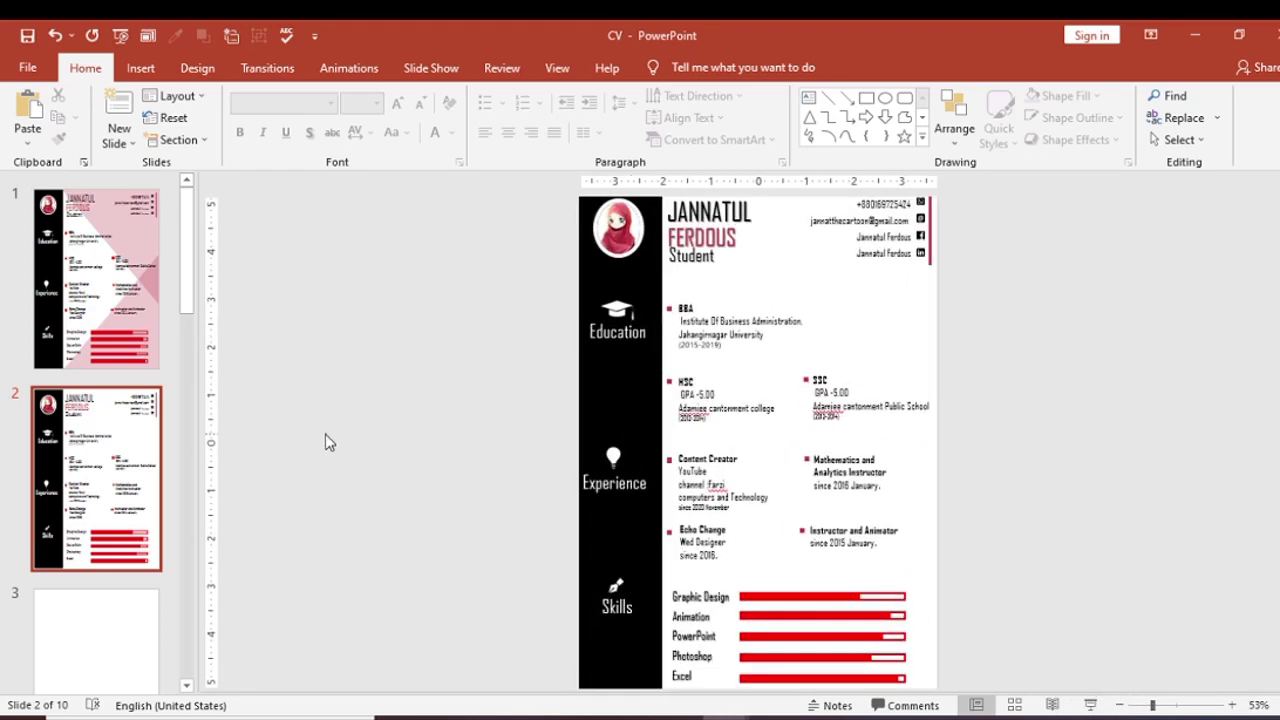
# - Compare the pink-background CV on slide 1 with the white-background CV on slide 2
pyautogui.click(118, 367)
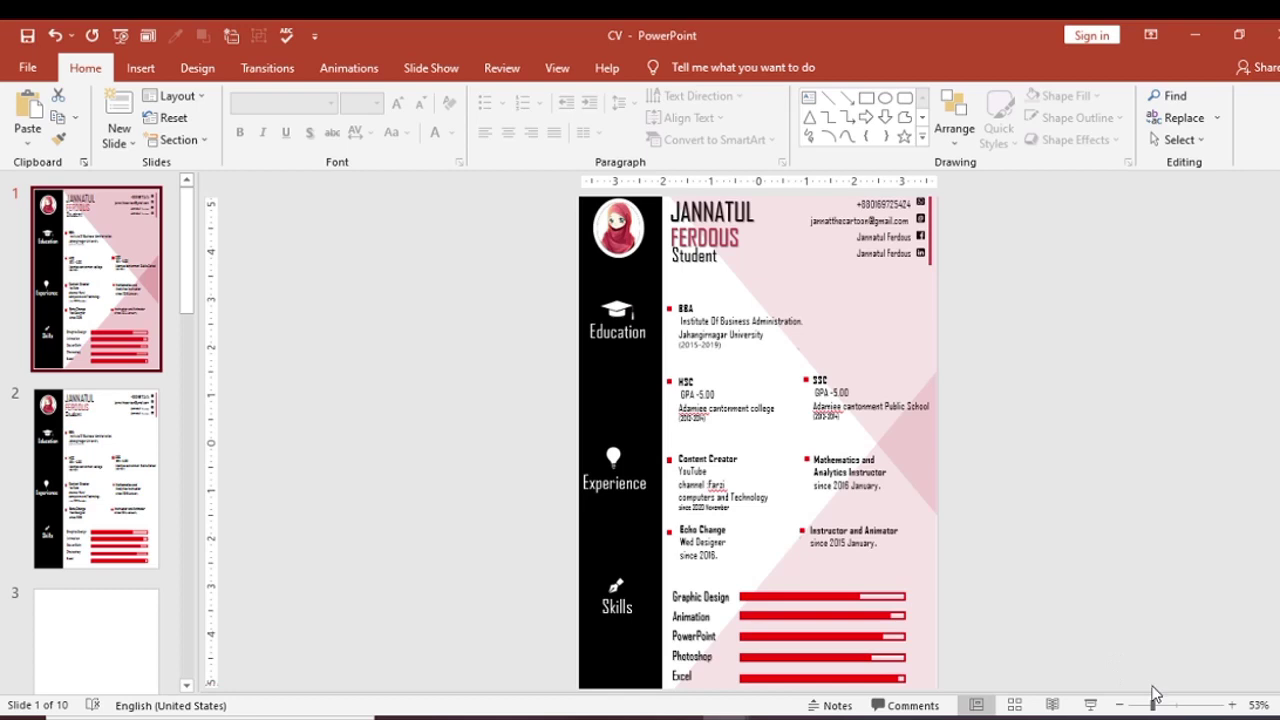
pyautogui.moveTo(1153, 705); pyautogui.dragTo(1148, 708)
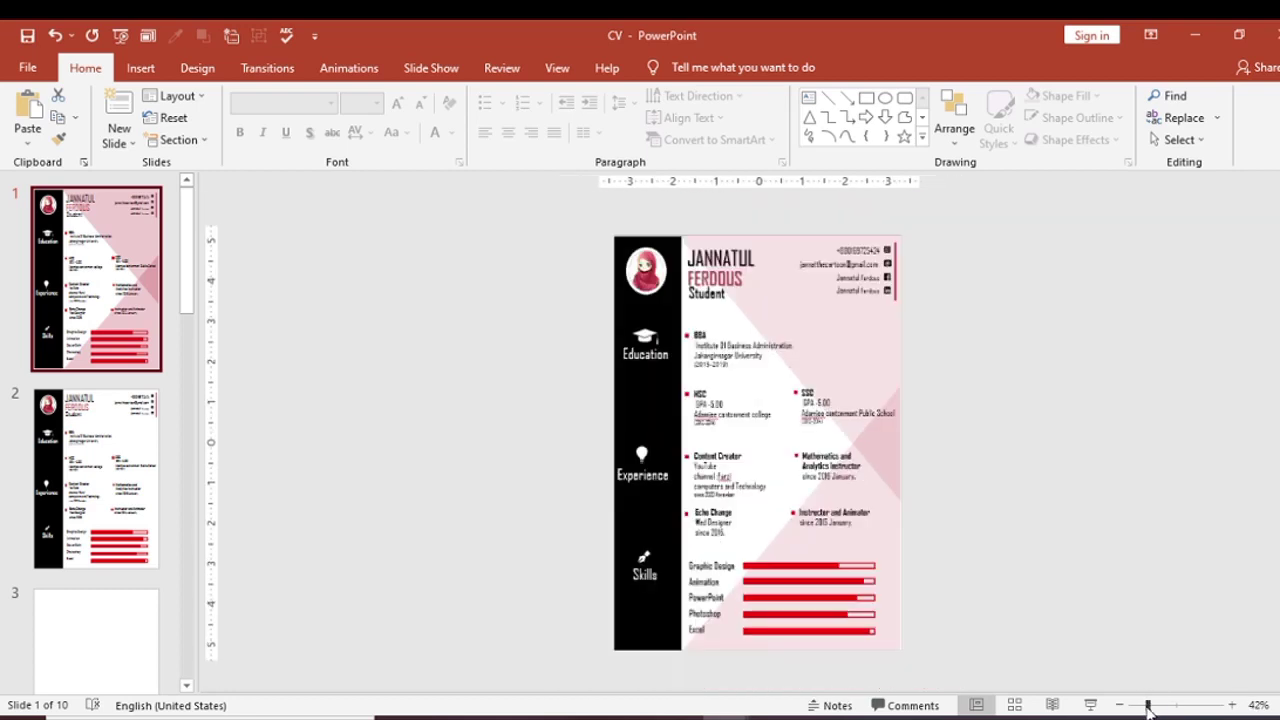
pyautogui.click(127, 440)
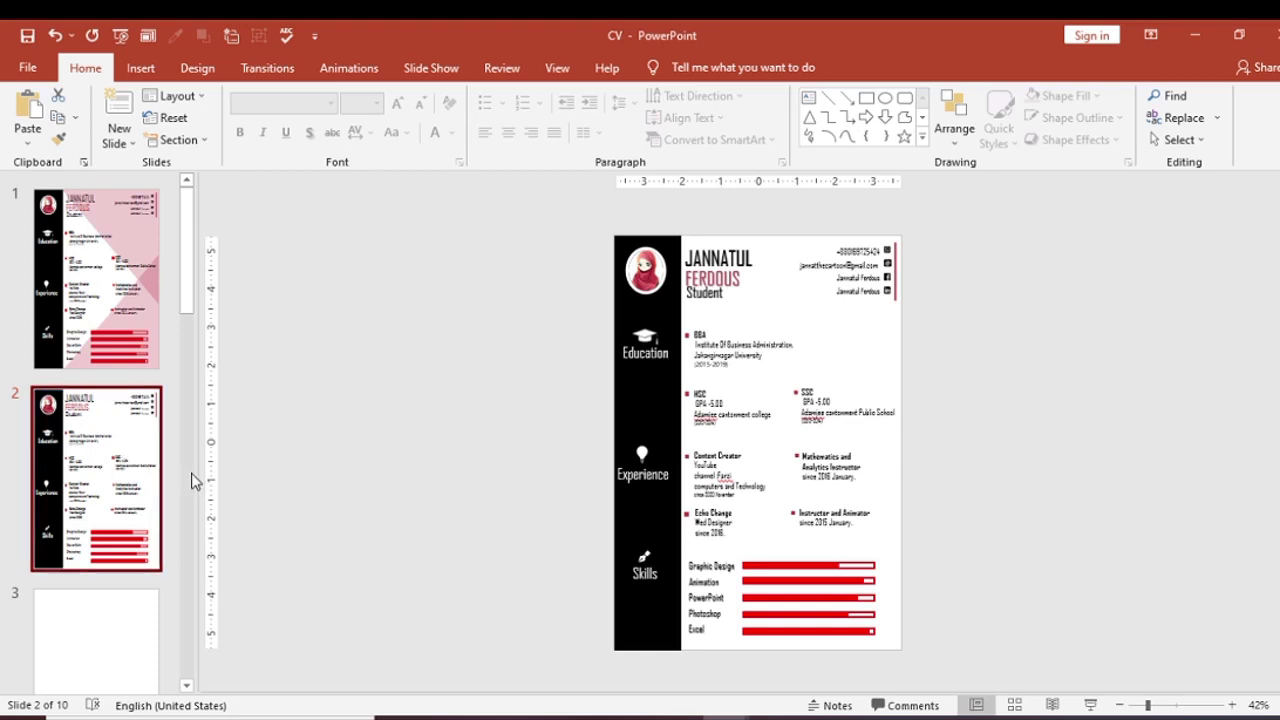
pyautogui.click(1231, 708)
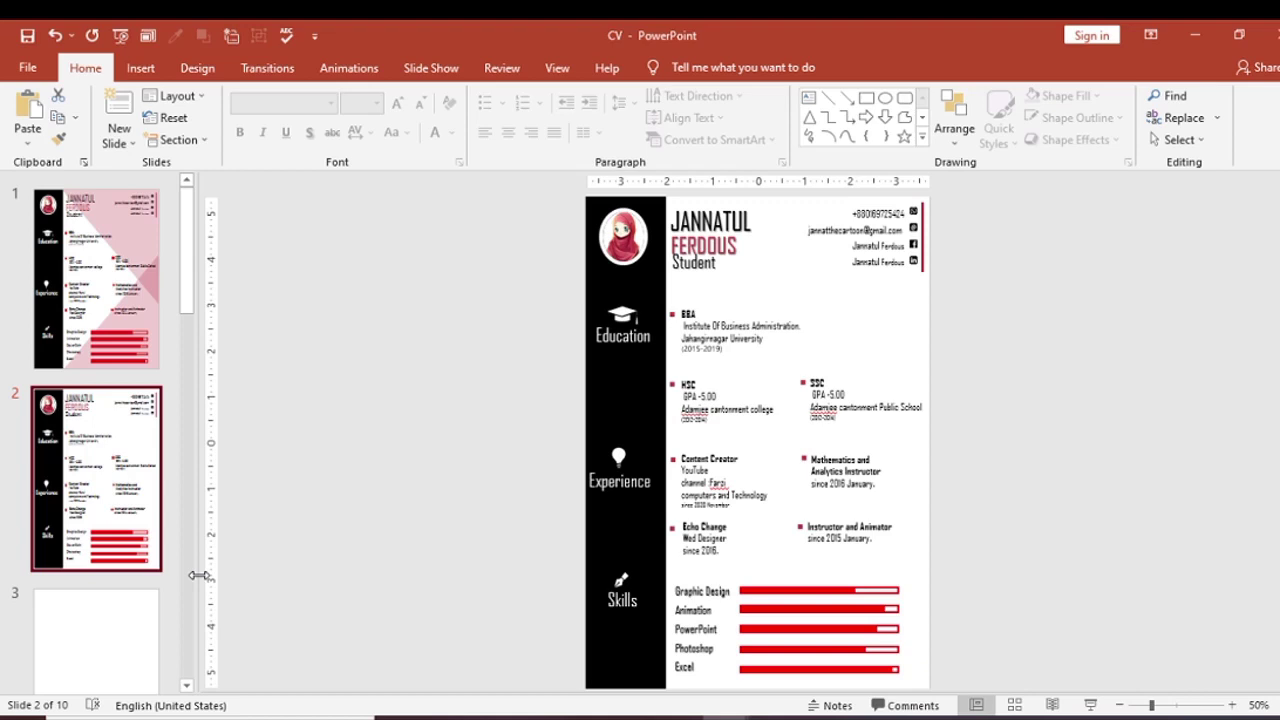
# - Go to blank slide 3, fit it in view, and pick the Rectangle from the Shapes gallery
pyautogui.click(111, 632)
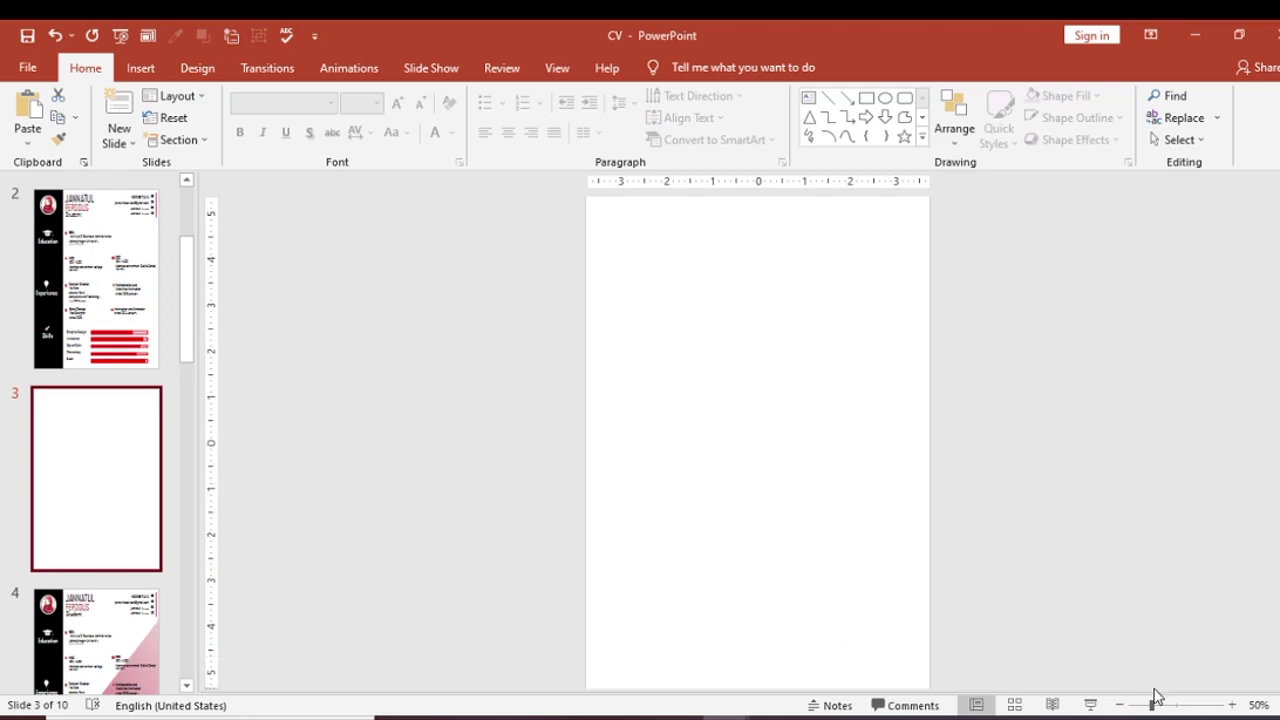
pyautogui.click(1120, 705)
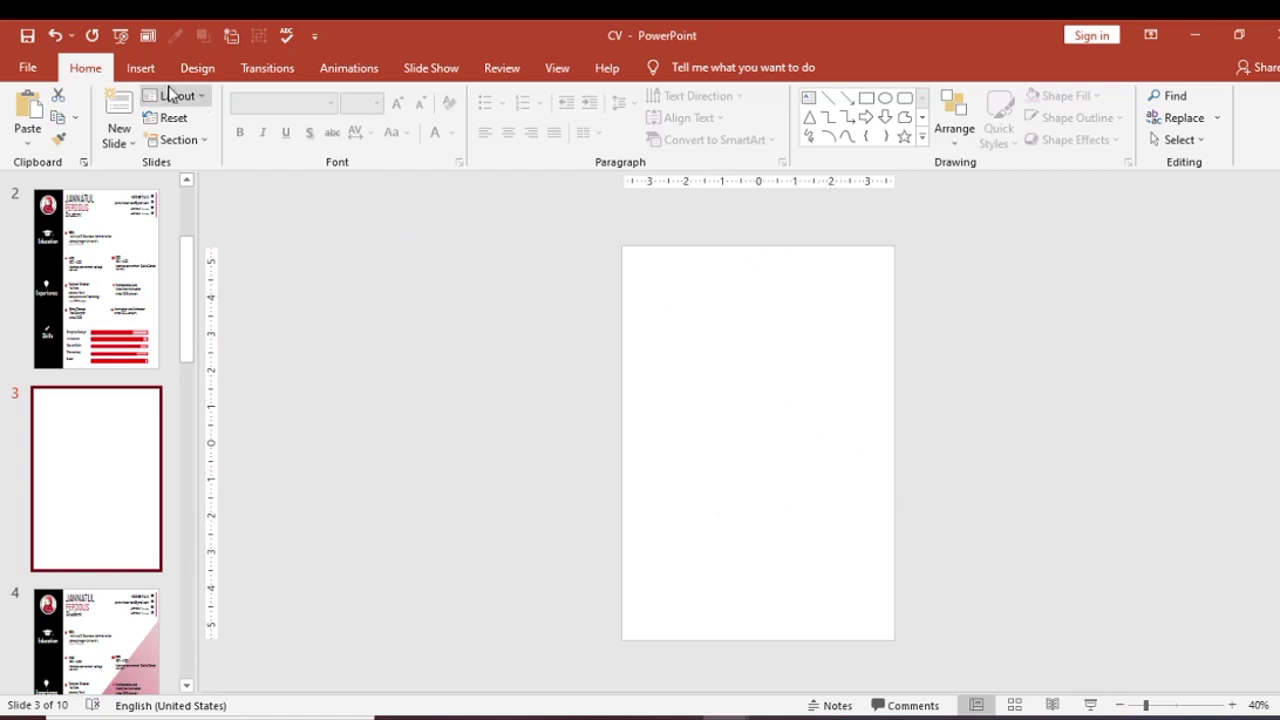
pyautogui.click(141, 68)
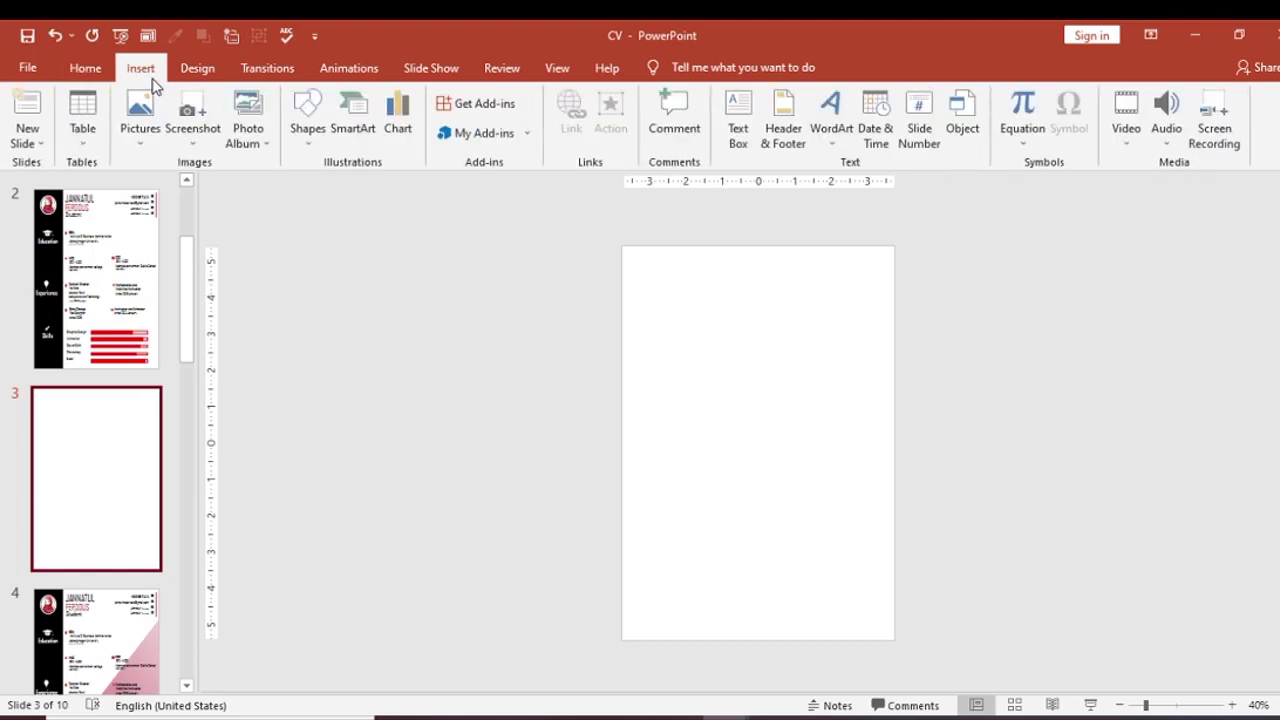
pyautogui.click(306, 115)
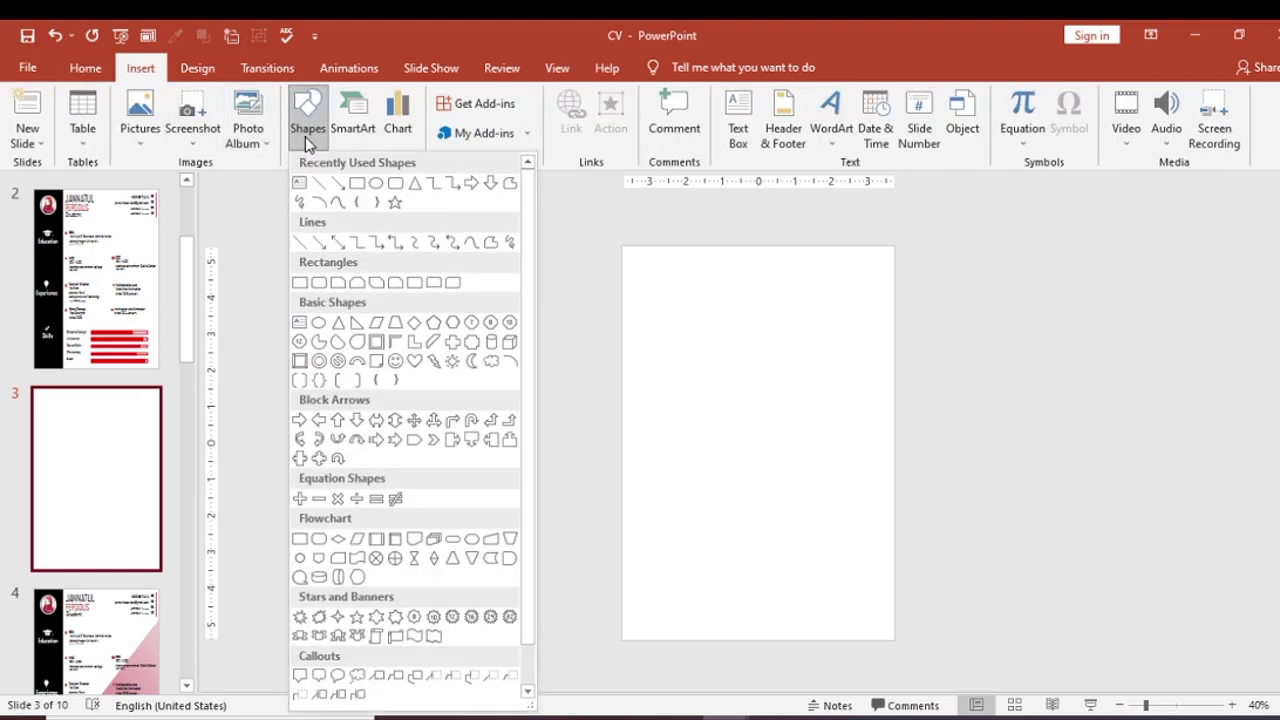
pyautogui.click(354, 184)
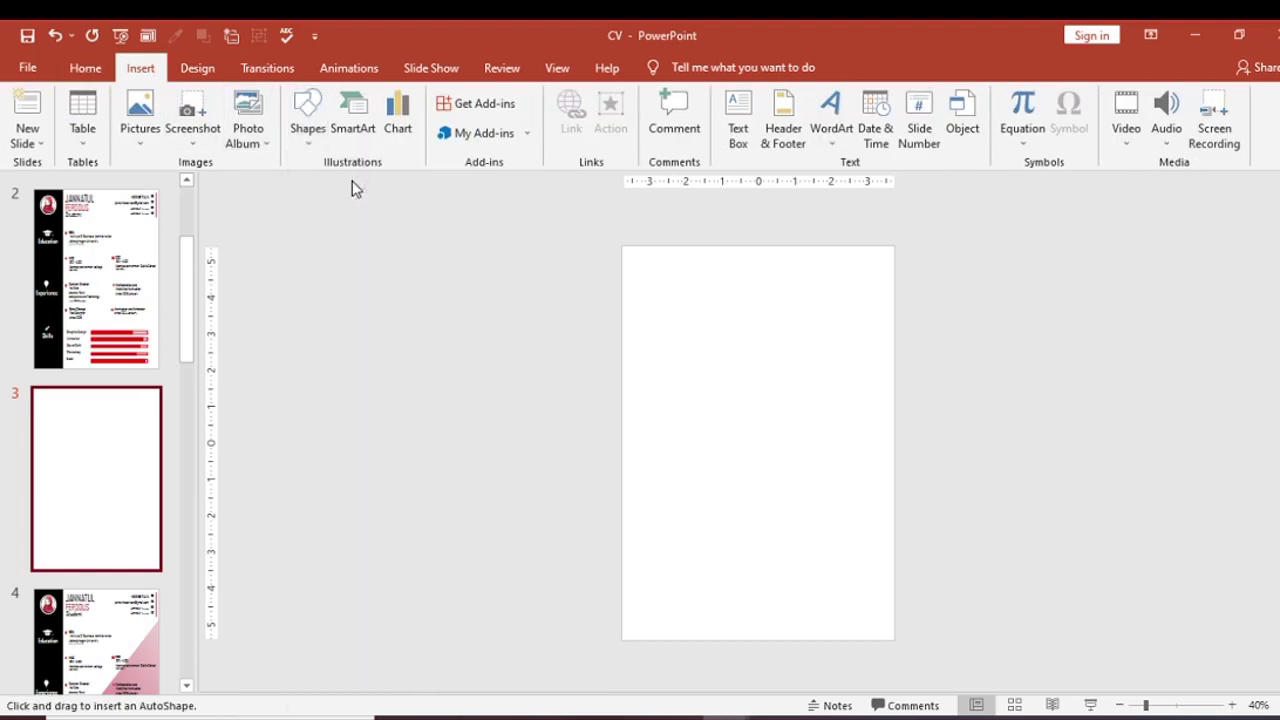
pyautogui.click(86, 69)
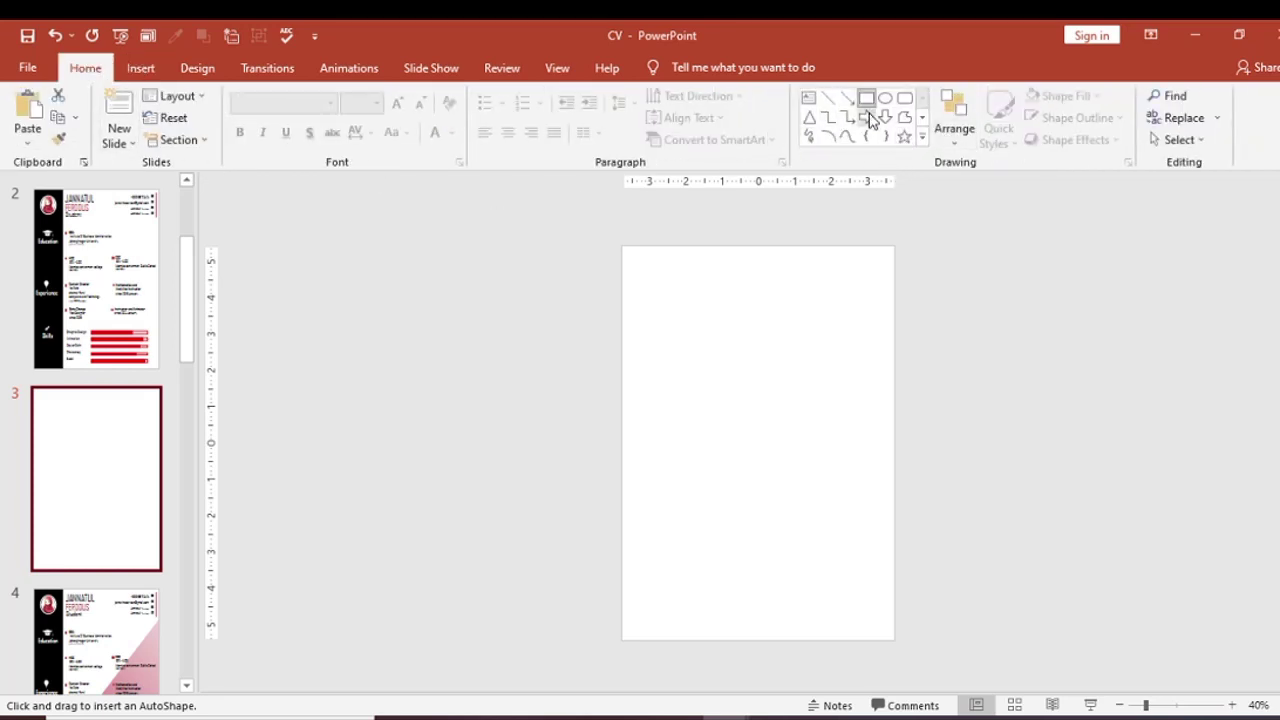
pyautogui.click(922, 137)
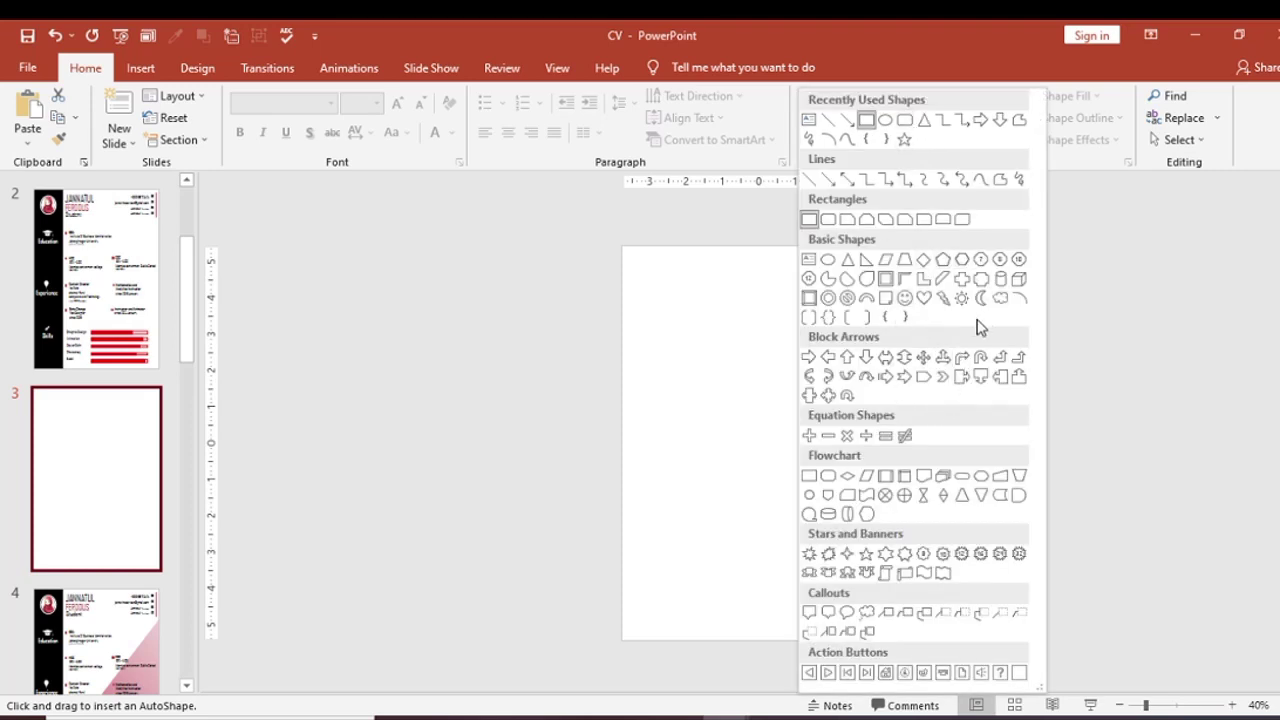
pyautogui.click(866, 120)
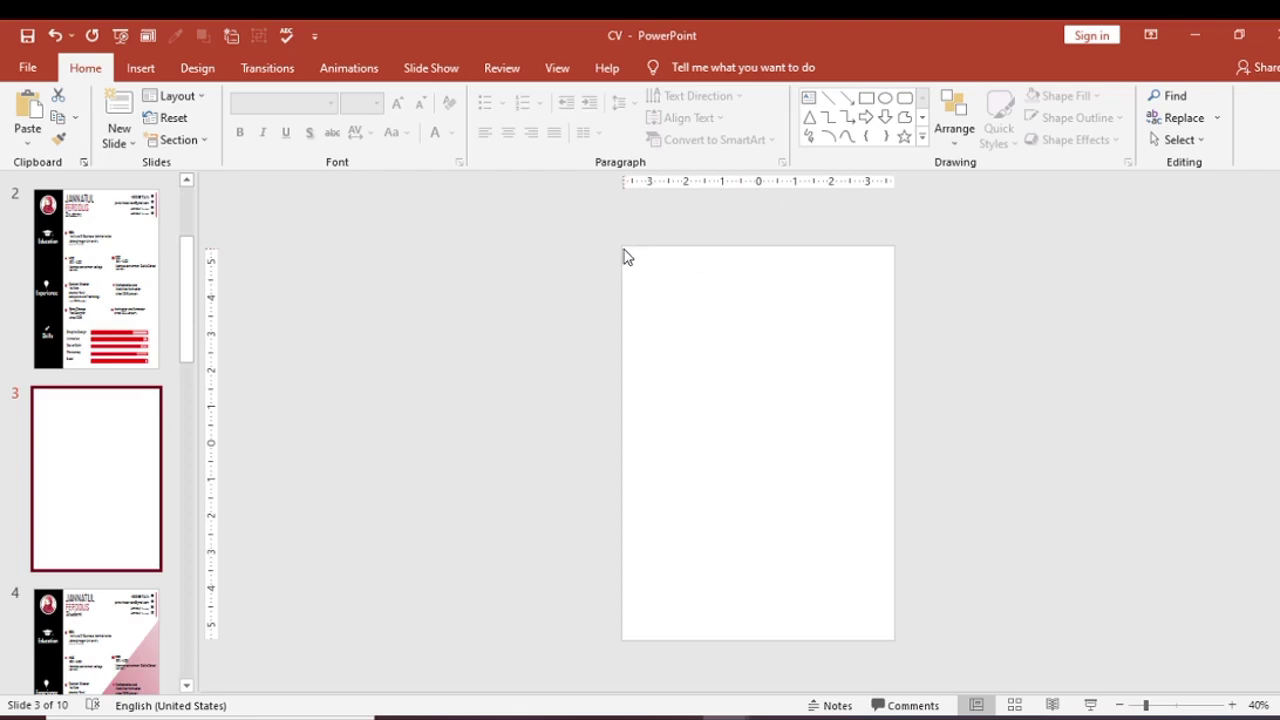
pyautogui.click(865, 99)
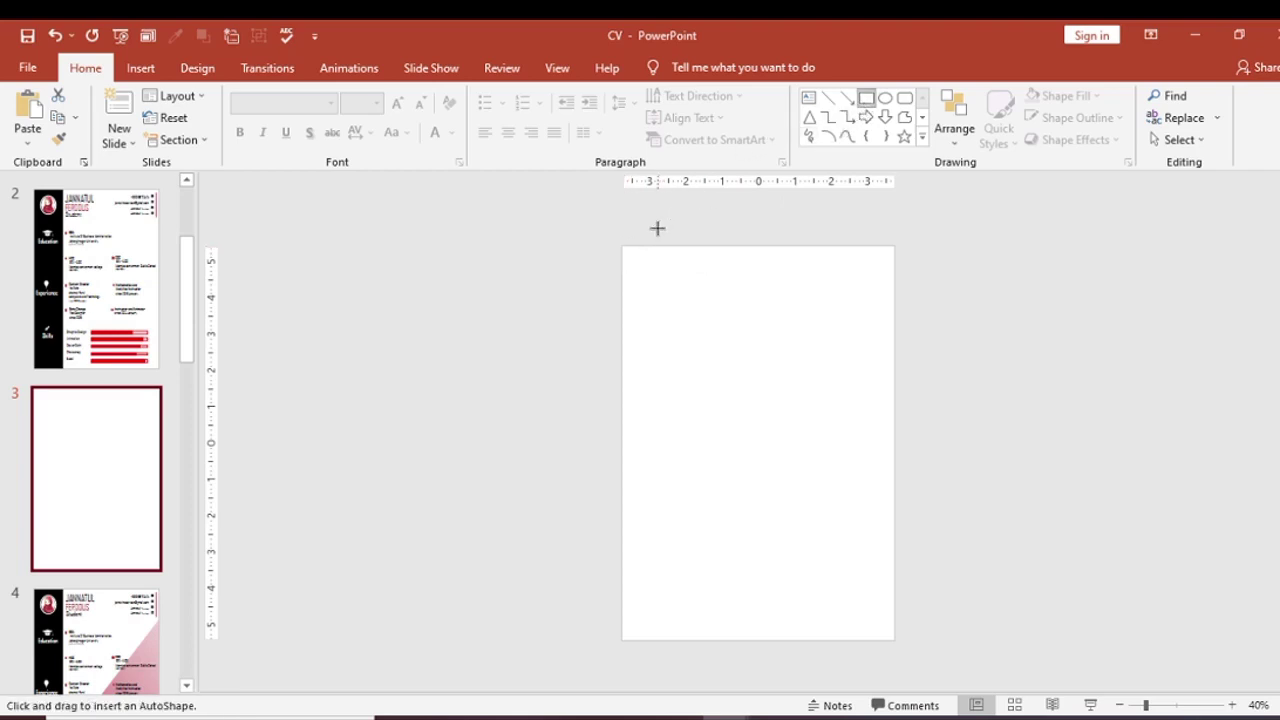
# - Draw a full-height rectangle down slide 3's left edge with black fill and black outline
pyautogui.moveTo(622, 246)
pyautogui.mouseDown()
pyautogui.moveTo(720, 563)
pyautogui.moveTo(718, 602)
pyautogui.moveTo(695, 638)
pyautogui.mouseUp()
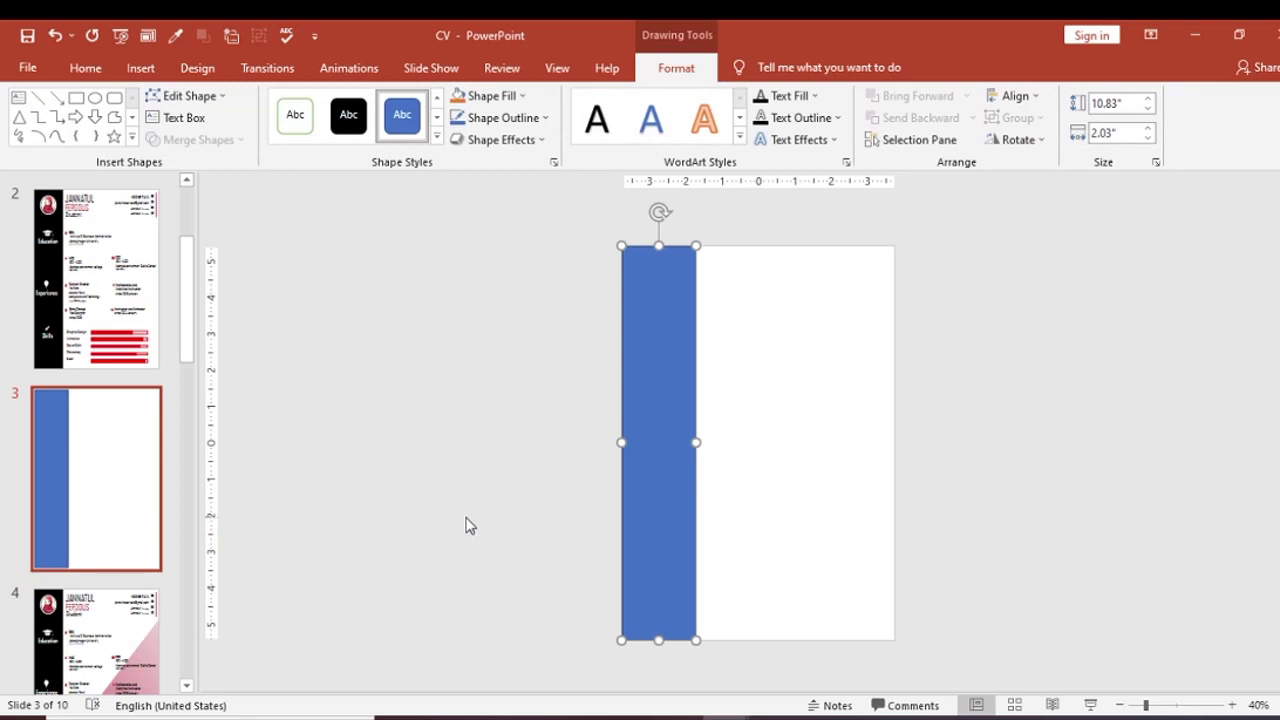
pyautogui.click(575, 438)
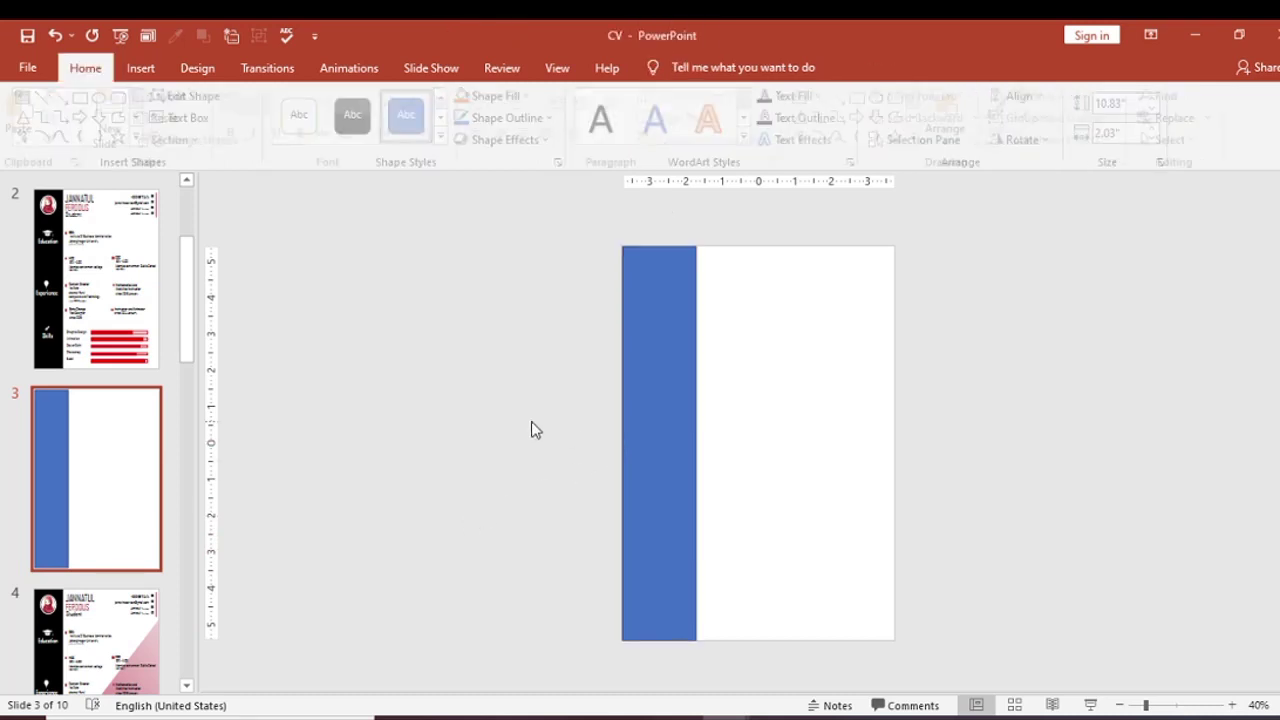
pyautogui.click(674, 400)
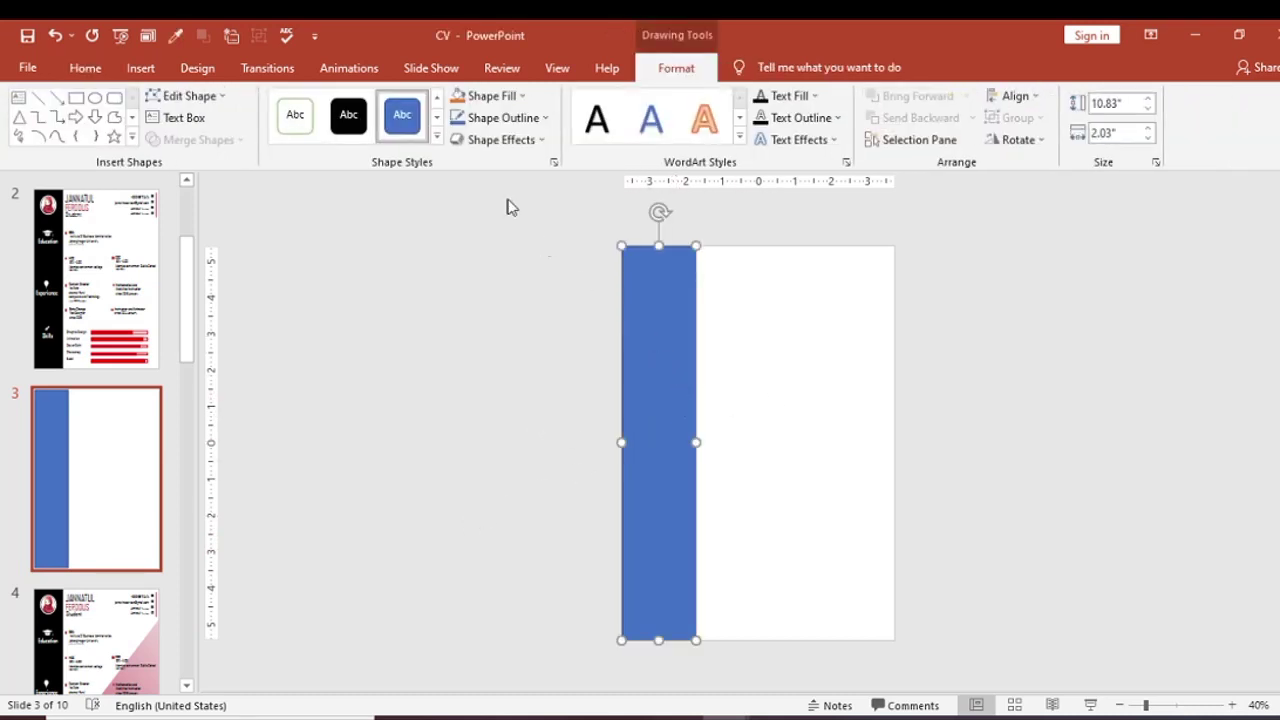
pyautogui.click(502, 100)
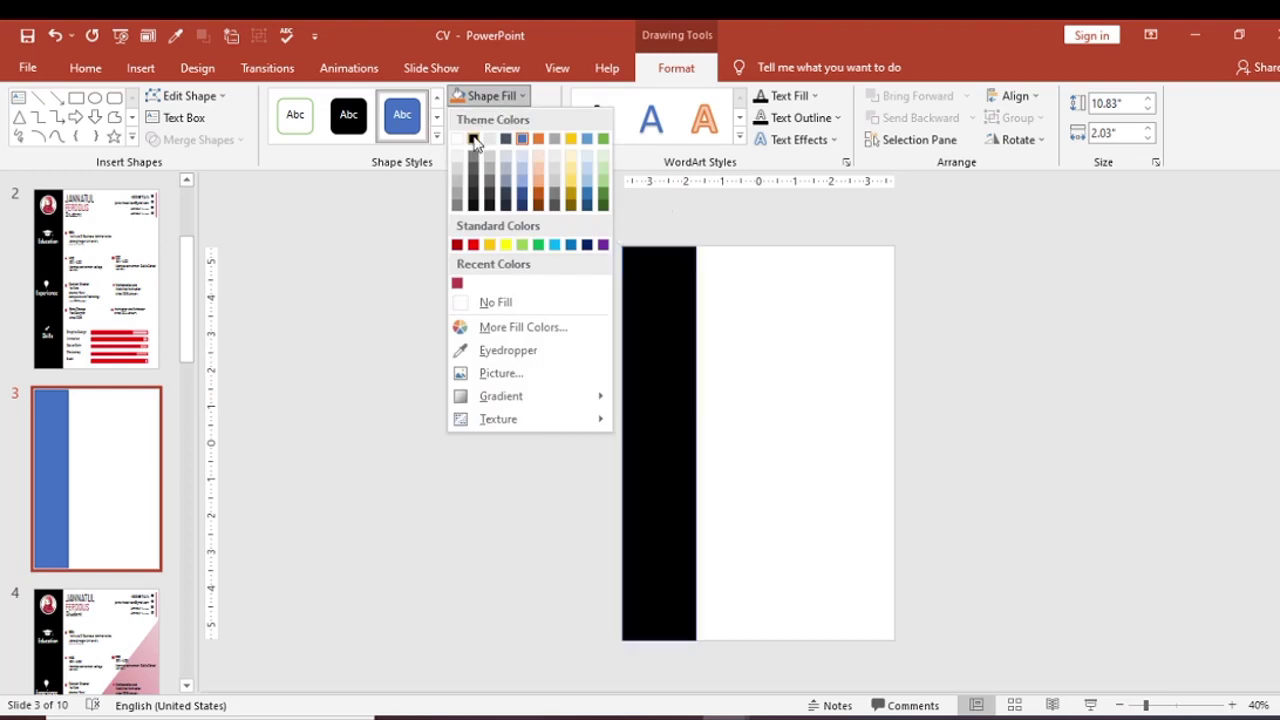
pyautogui.click(477, 137)
pyautogui.click(490, 118)
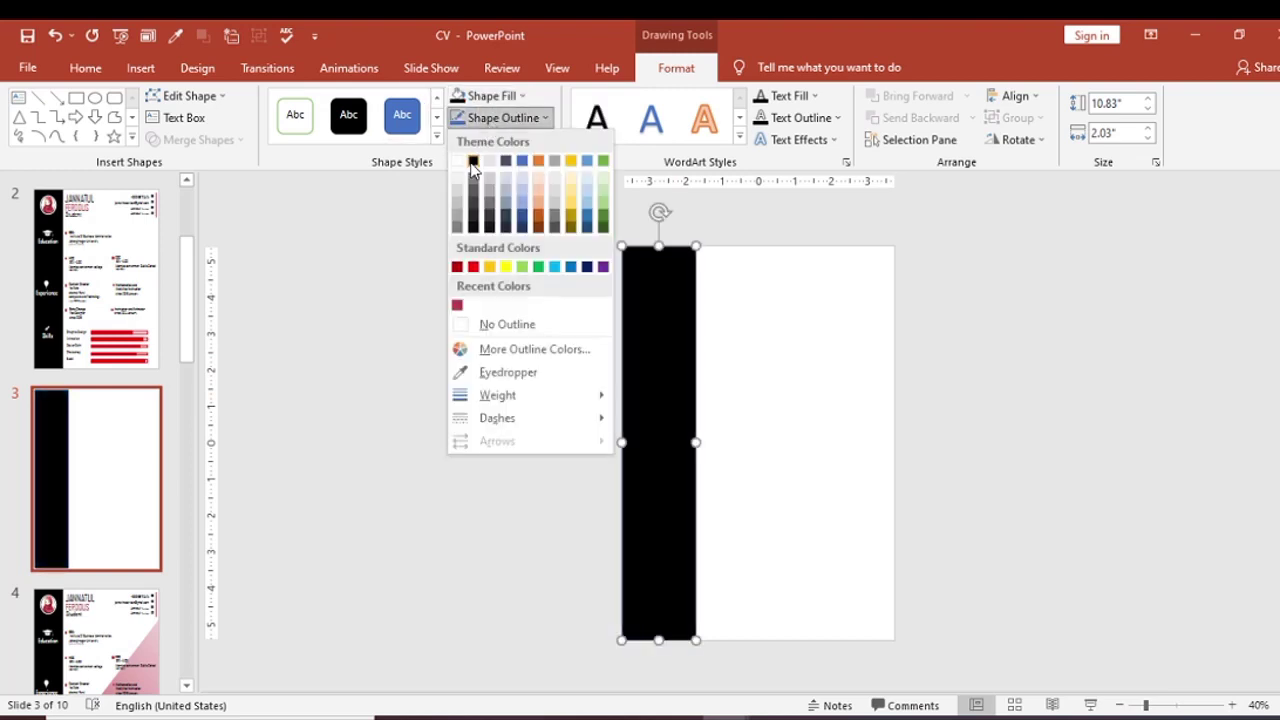
pyautogui.click(473, 161)
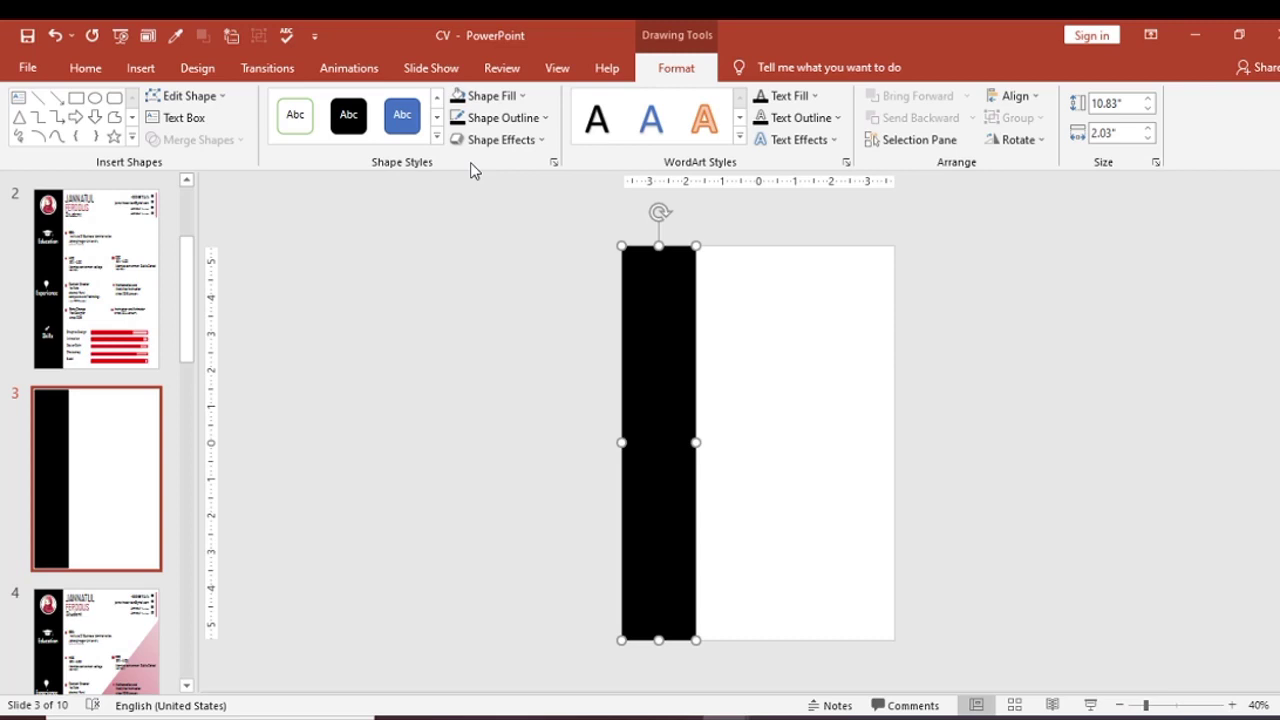
pyautogui.click(471, 240)
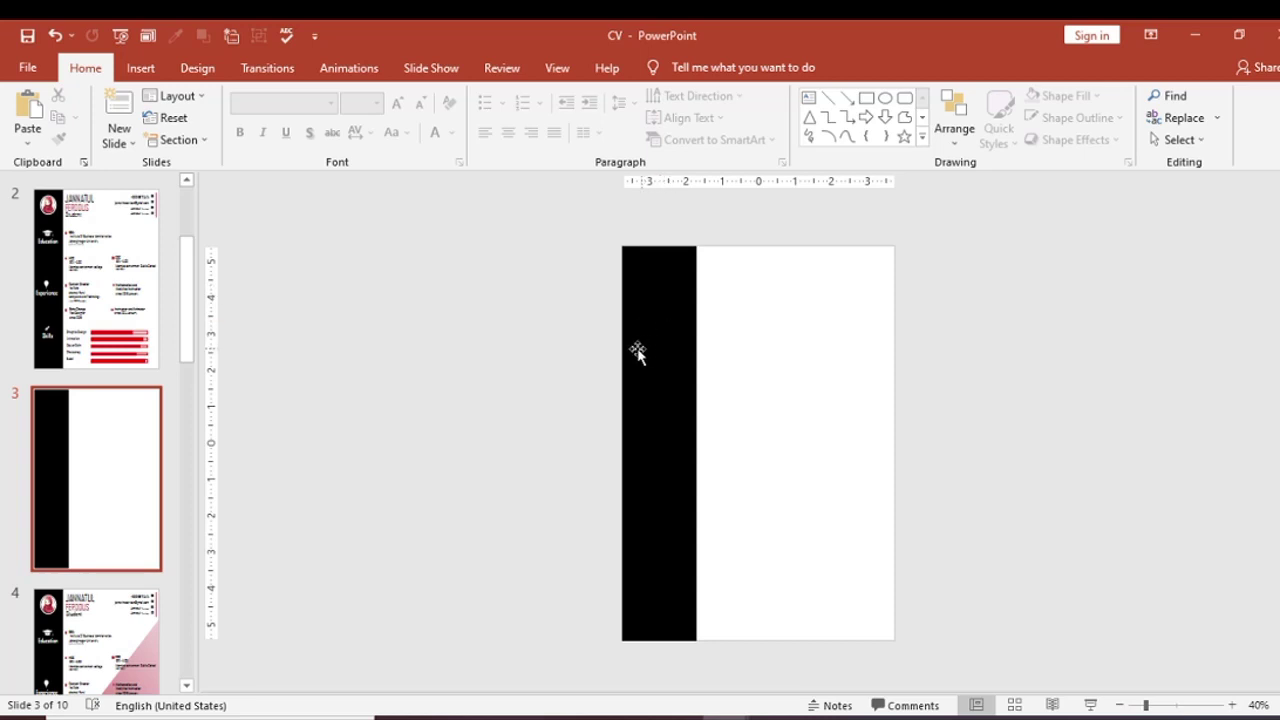
pyautogui.click(140, 68)
pyautogui.click(141, 117)
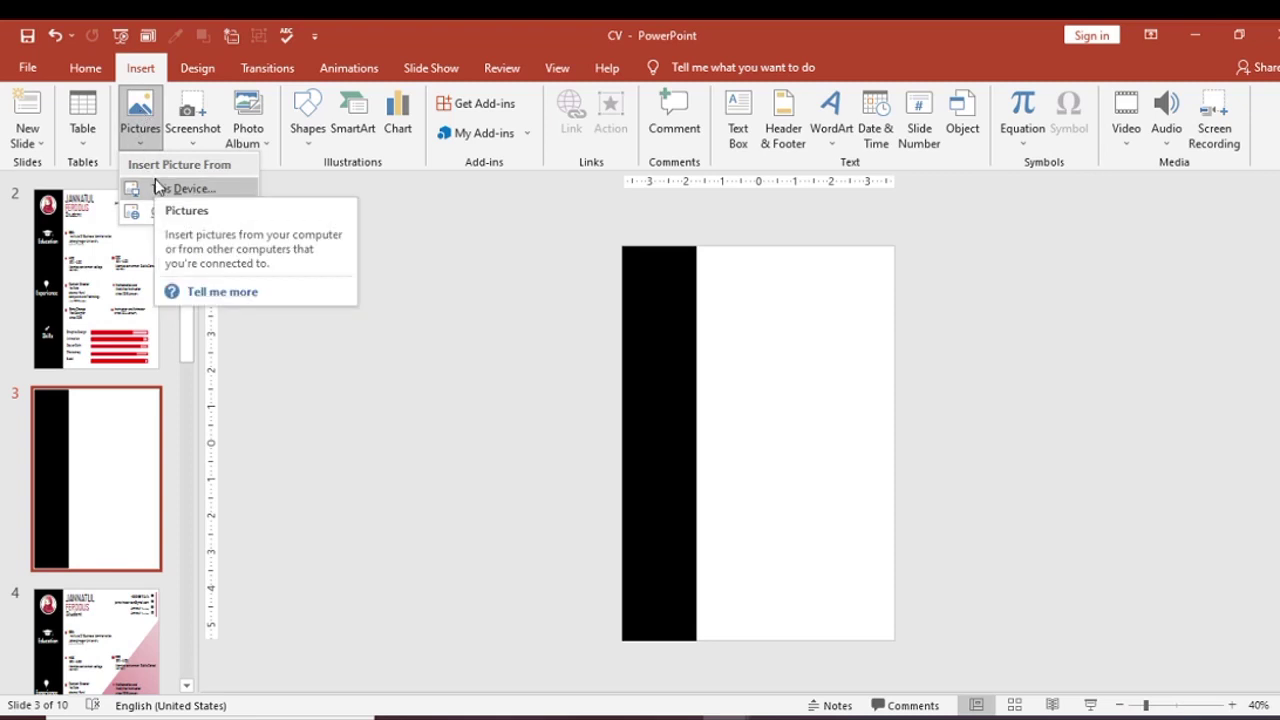
pyautogui.click(432, 292)
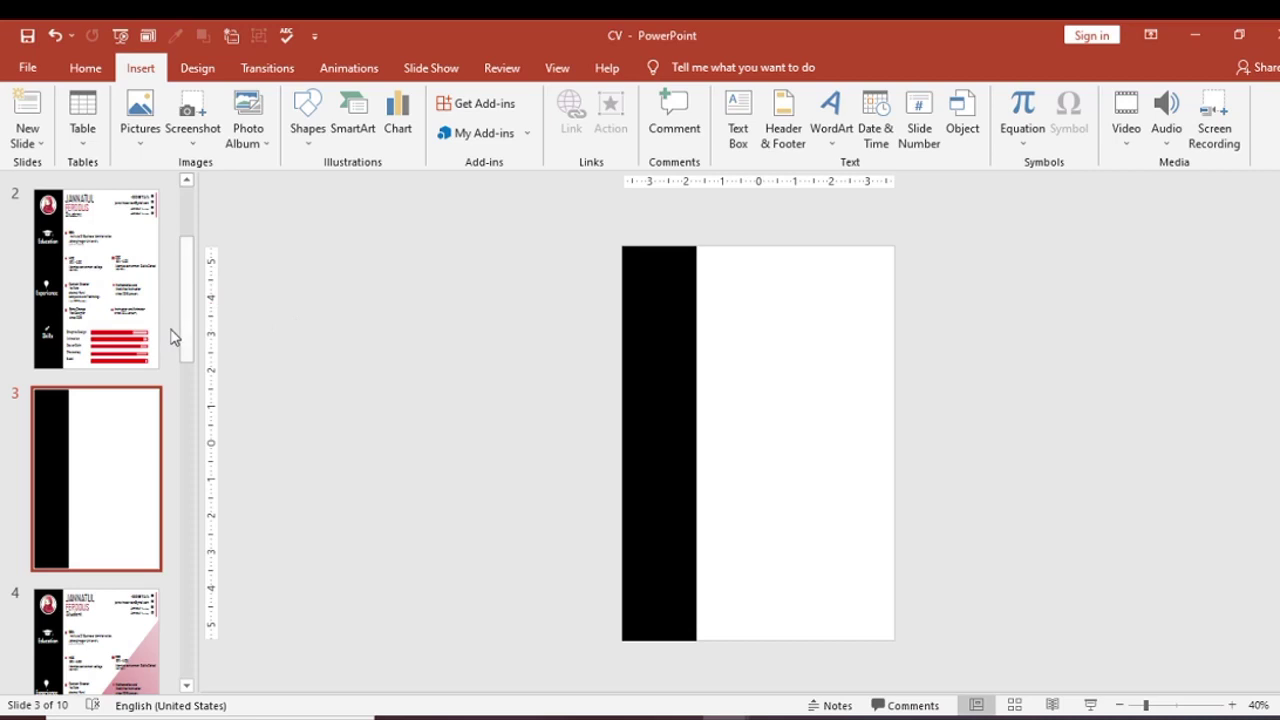
# - Copy the girl picture from slide 5 onto slide 3 and shrink it to a small thumbnail
pyautogui.moveTo(192, 328); pyautogui.dragTo(184, 414)
pyautogui.click(111, 566)
pyautogui.scroll(-1, 111, 566)
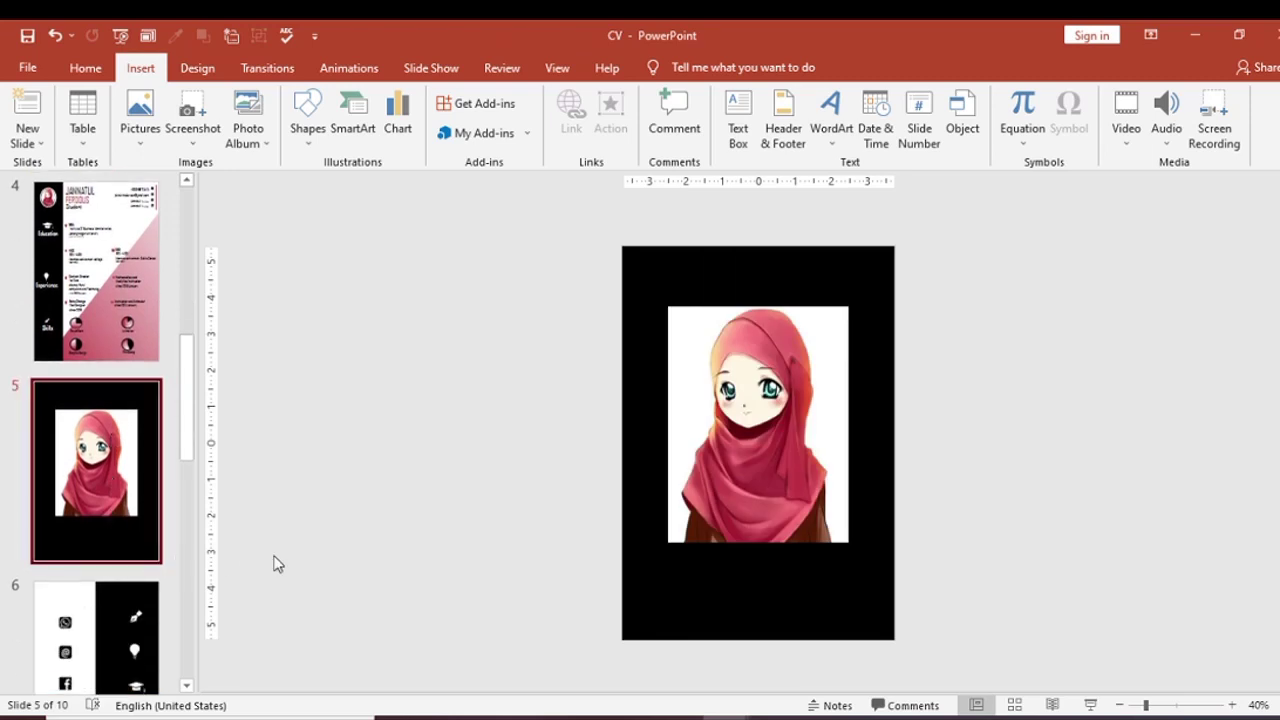
pyautogui.click(697, 522)
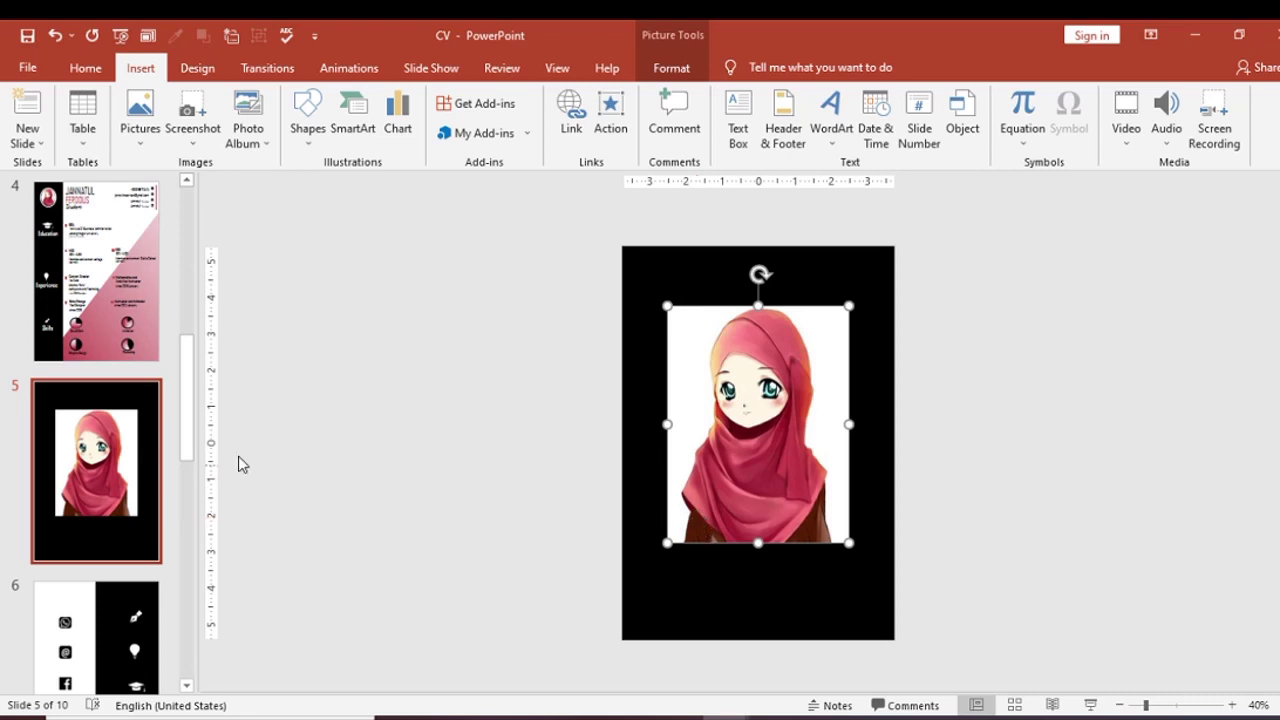
pyautogui.scroll(8, 130, 420)
pyautogui.click(126, 420)
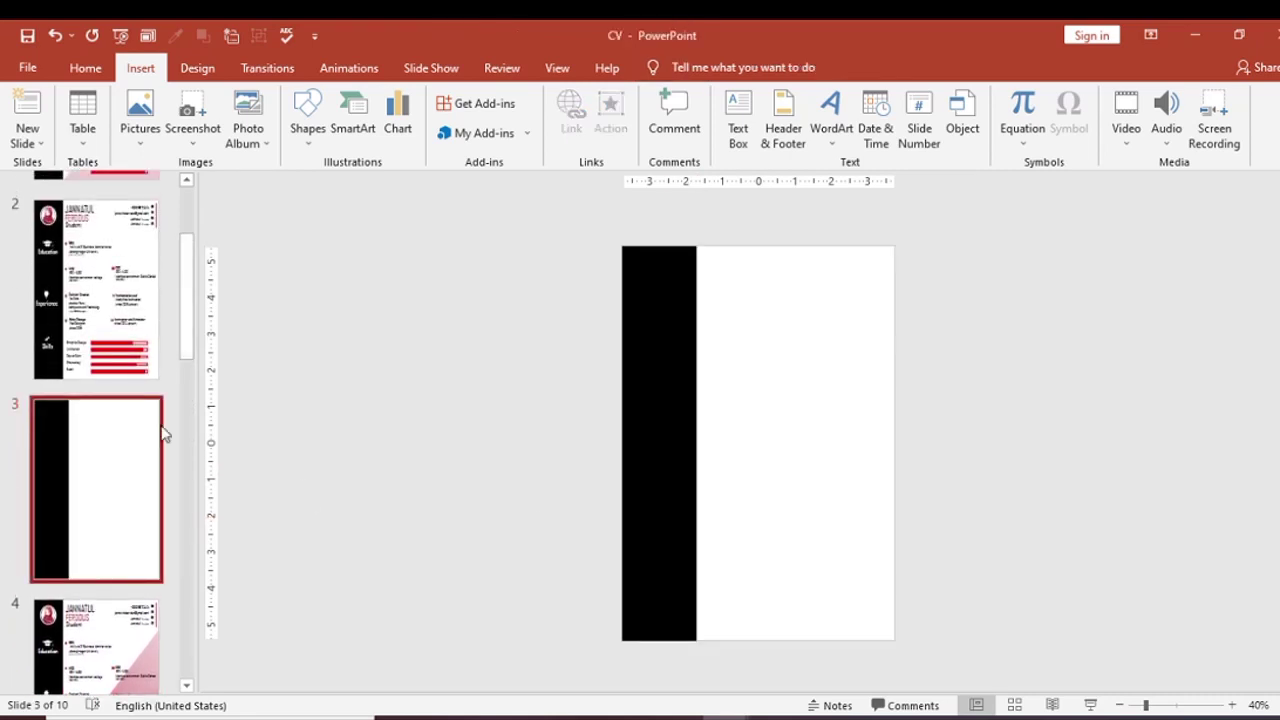
pyautogui.hotkey('ctrl', 'v')
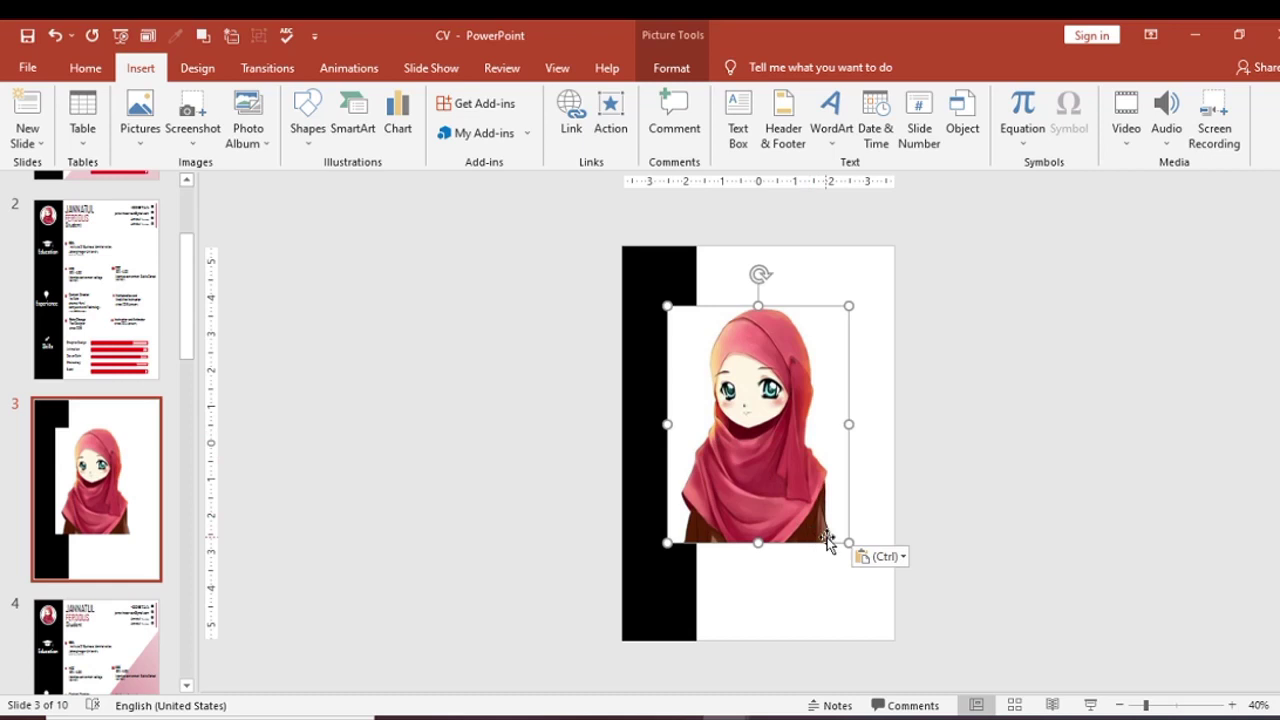
pyautogui.moveTo(847, 542); pyautogui.dragTo(663, 297)
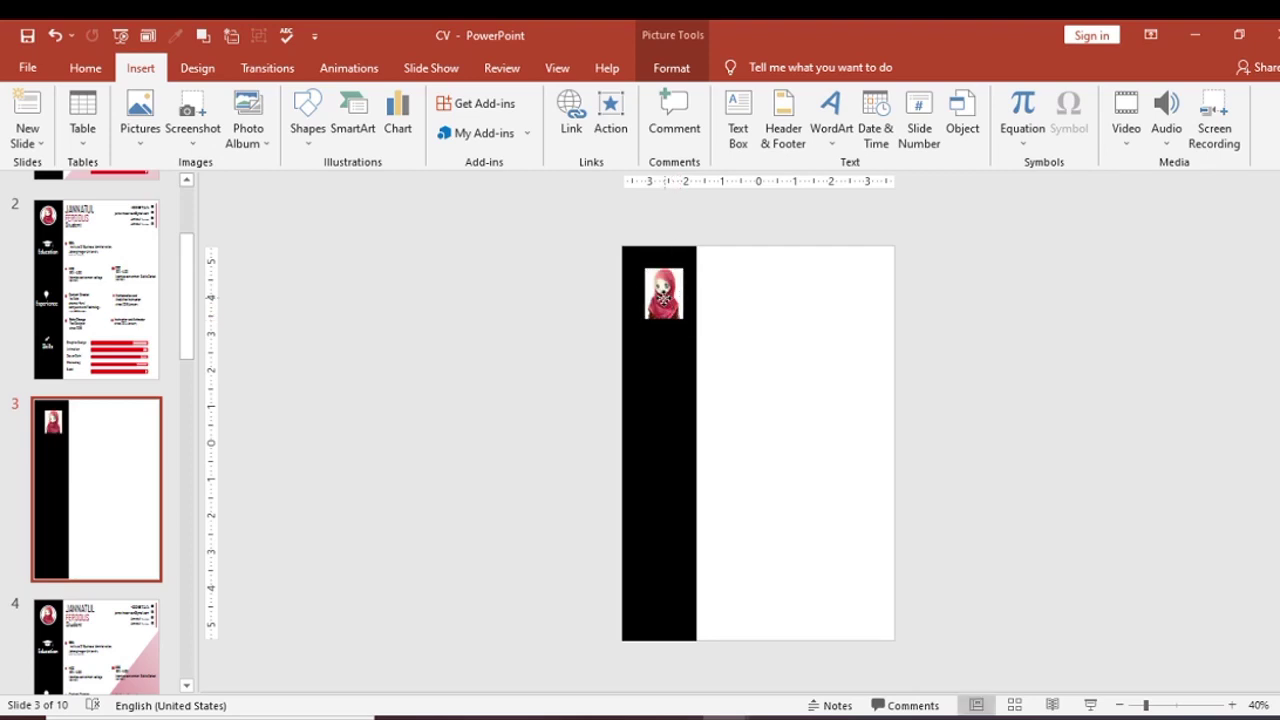
pyautogui.click(727, 329)
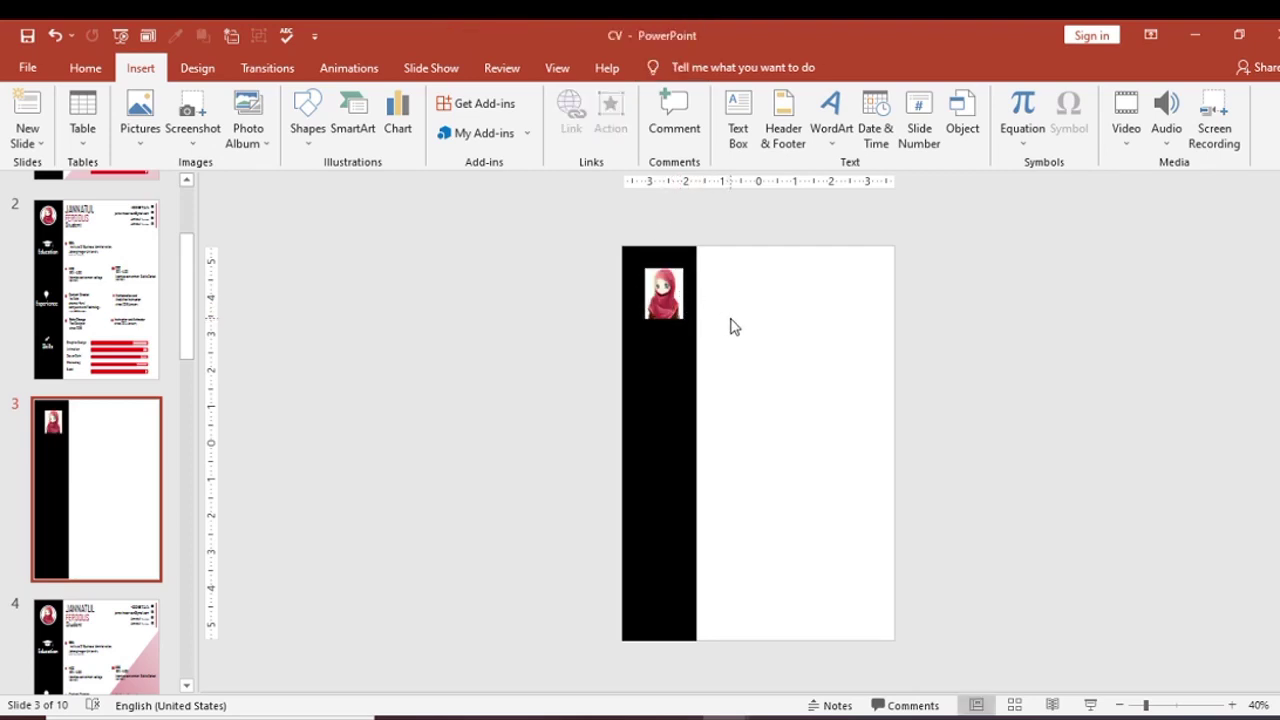
# - Crop the profile picture to an Oval and enlarge it to 1.82 by 1.4 inches
pyautogui.click(665, 300)
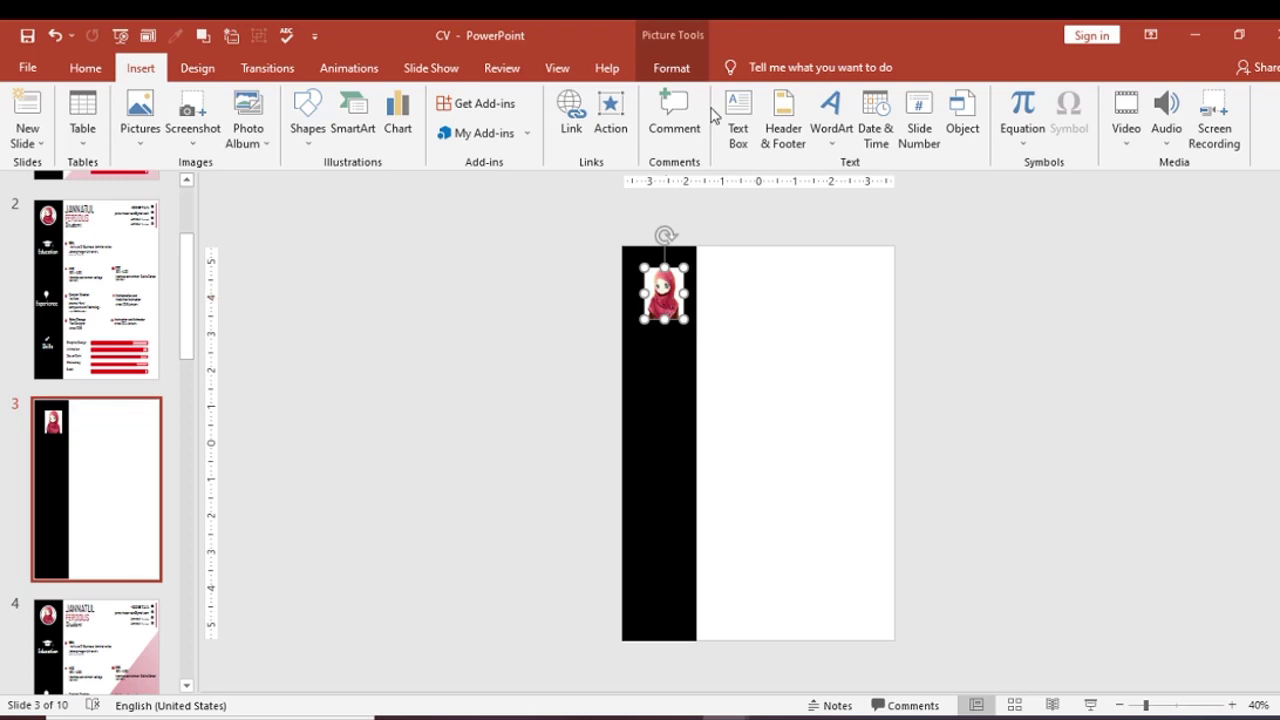
pyautogui.click(674, 70)
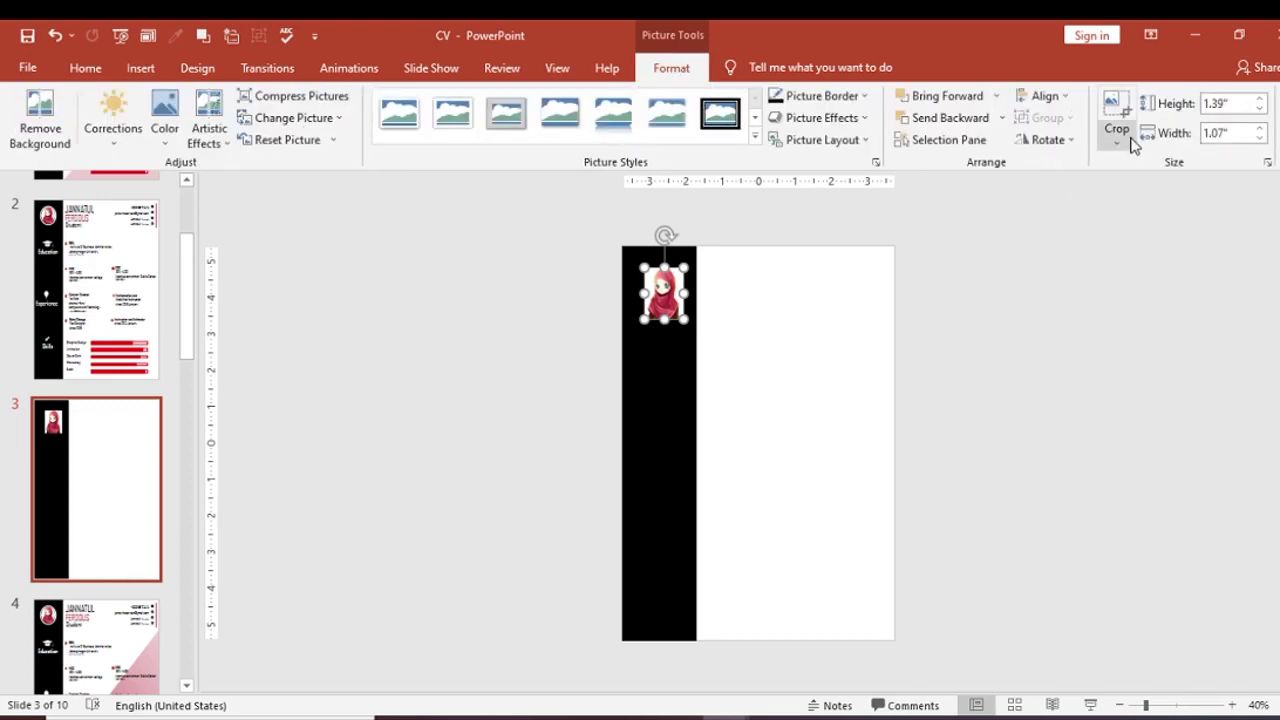
pyautogui.click(1123, 139)
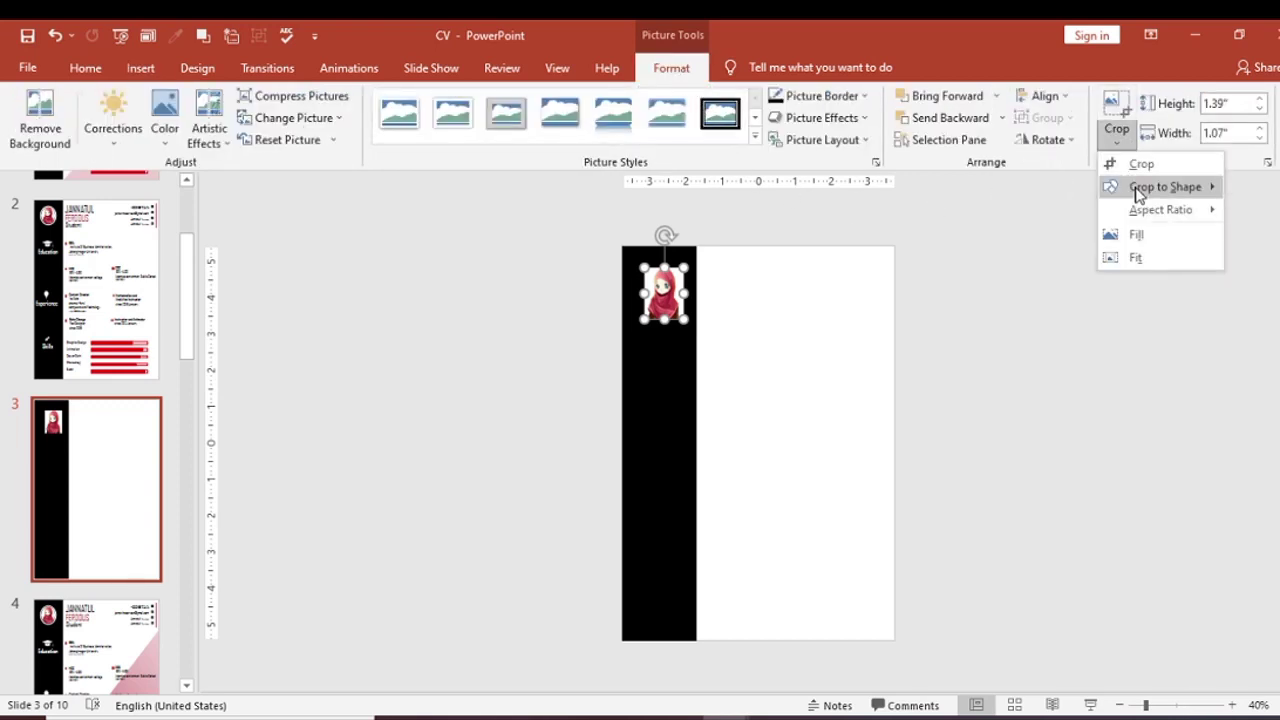
pyautogui.moveTo(1138, 194)
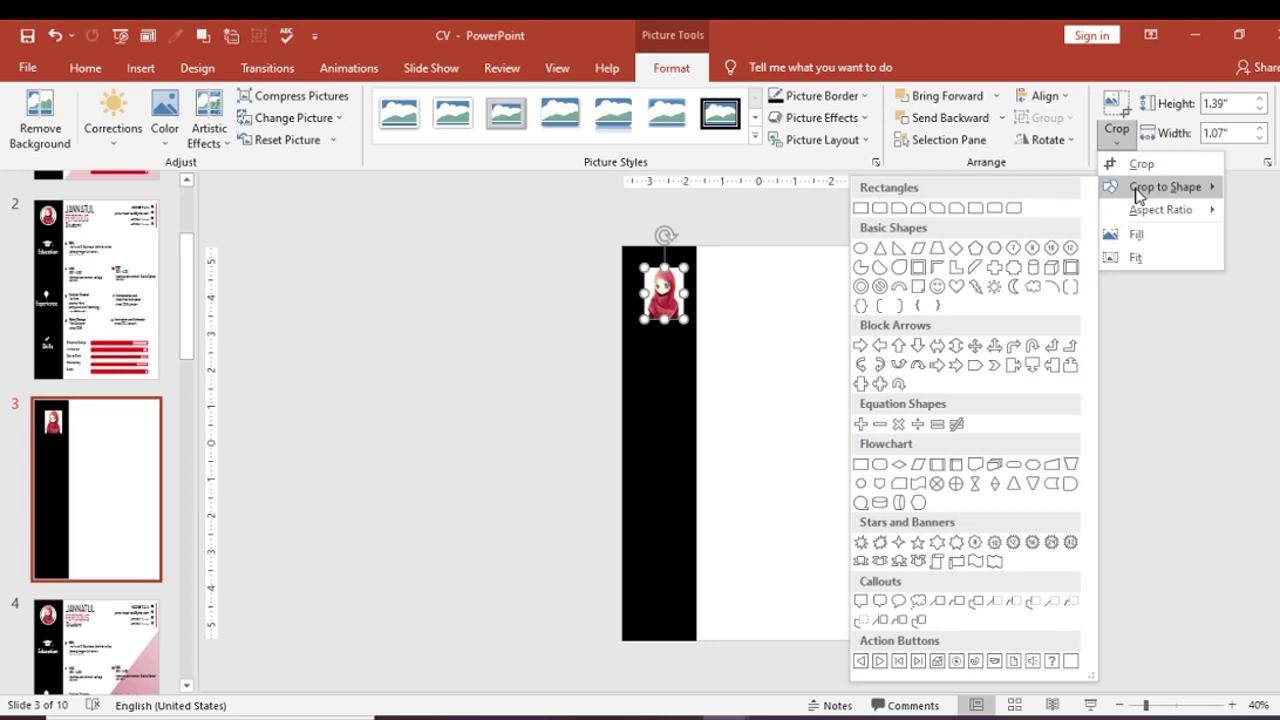
pyautogui.click(862, 250)
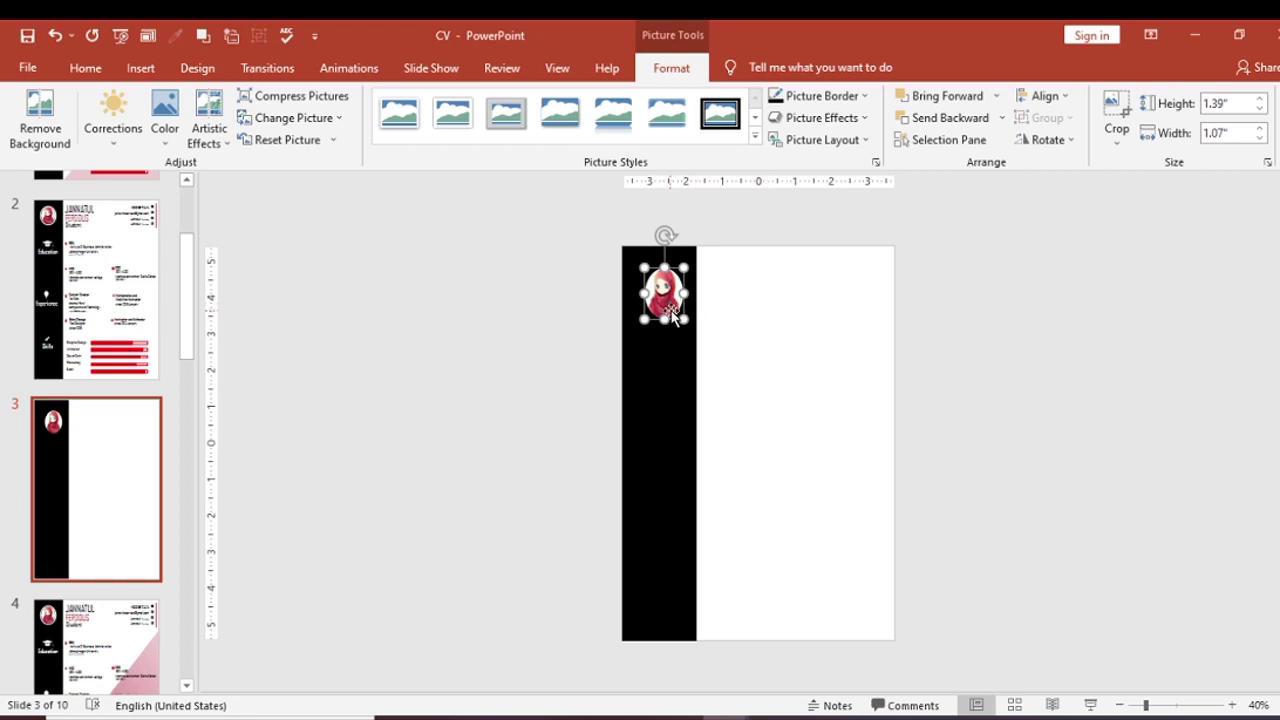
pyautogui.moveTo(684, 319); pyautogui.dragTo(657, 304)
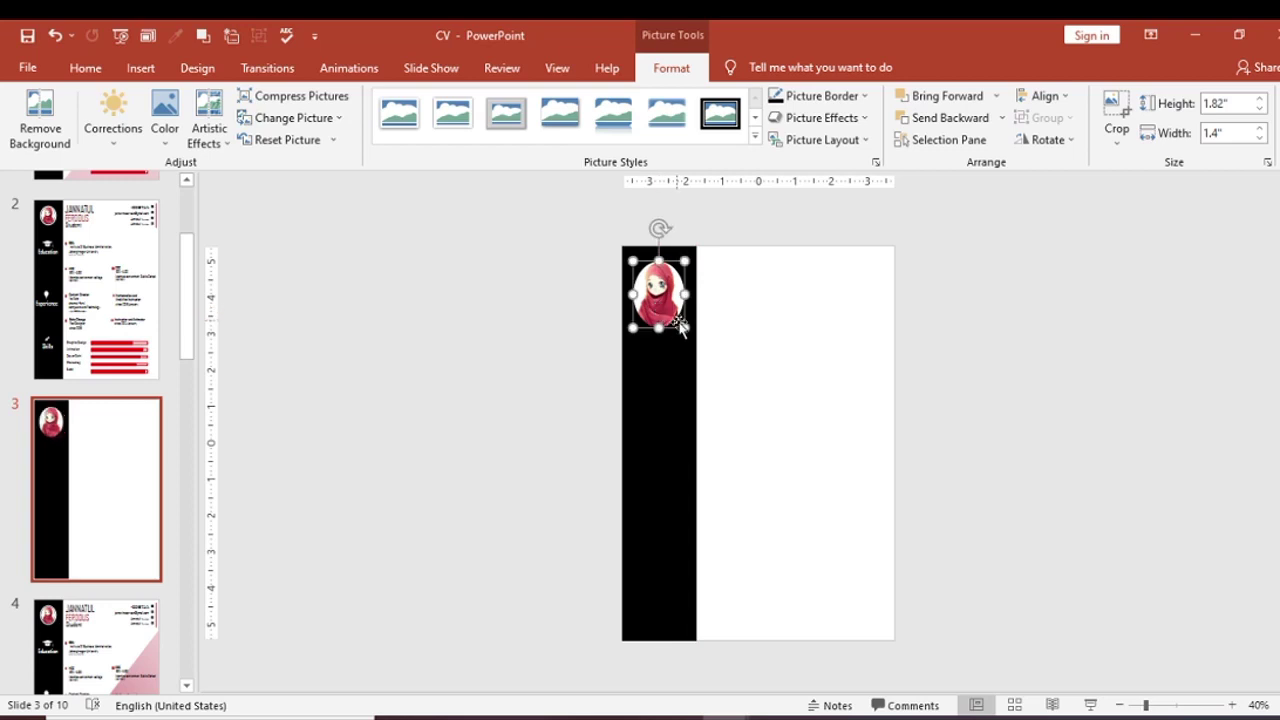
pyautogui.click(720, 357)
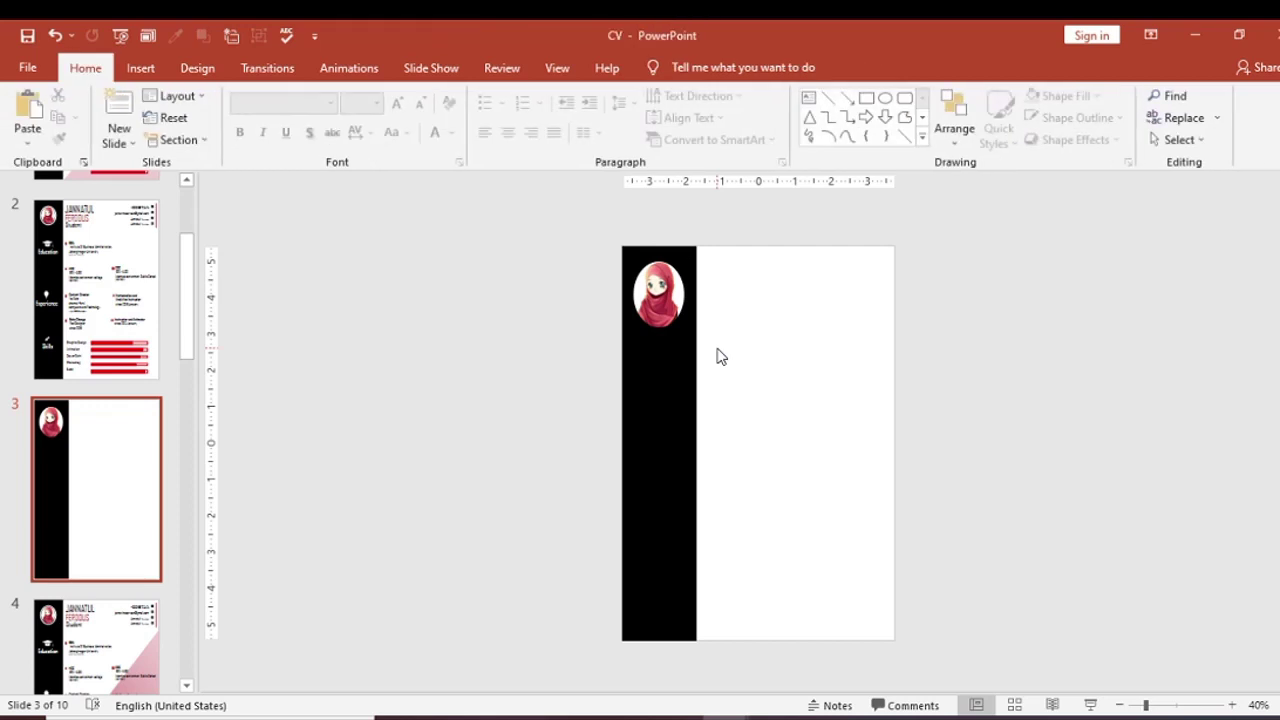
pyautogui.click(662, 305)
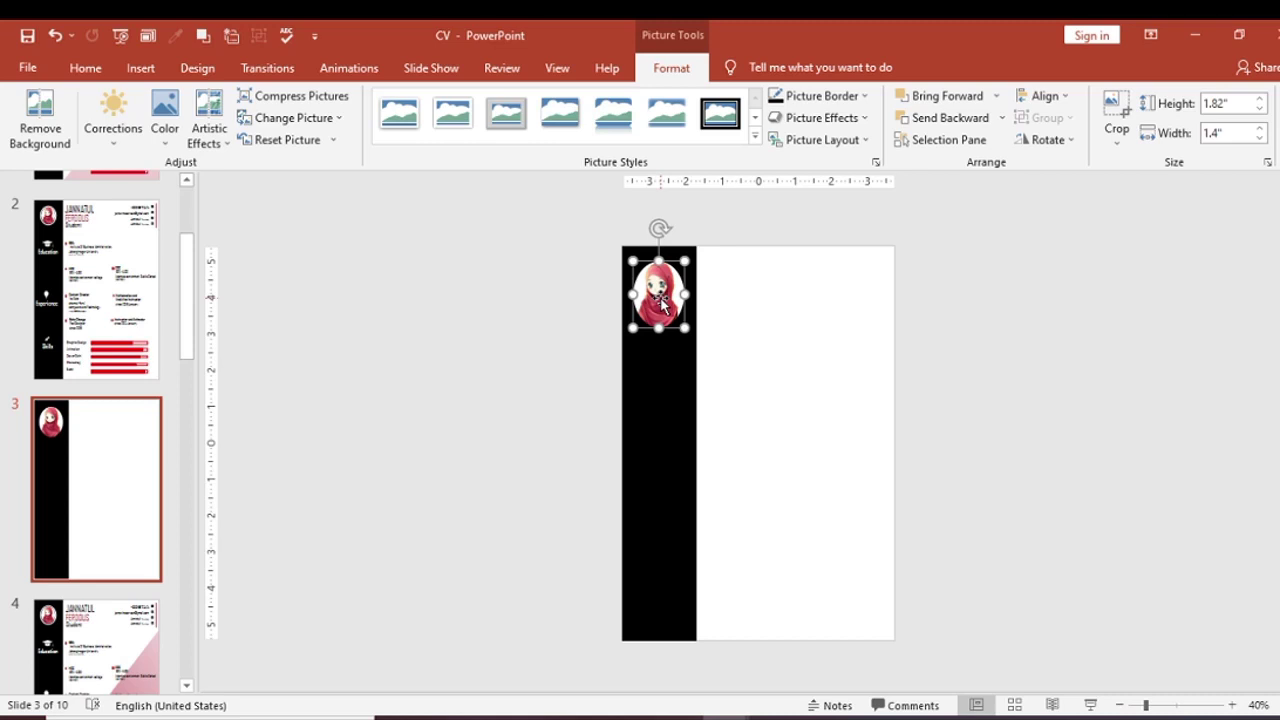
# - Give the oval picture a White, Background 1 border with 6 pt weight
pyautogui.click(818, 98)
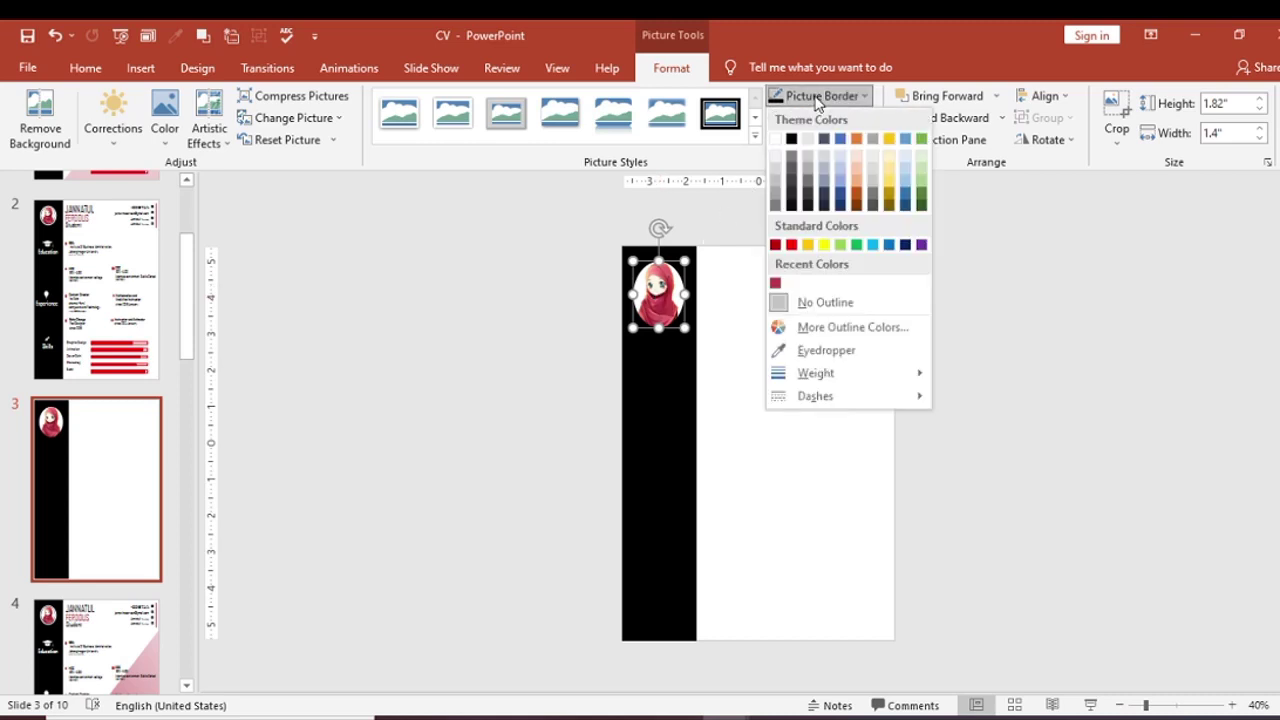
pyautogui.click(776, 141)
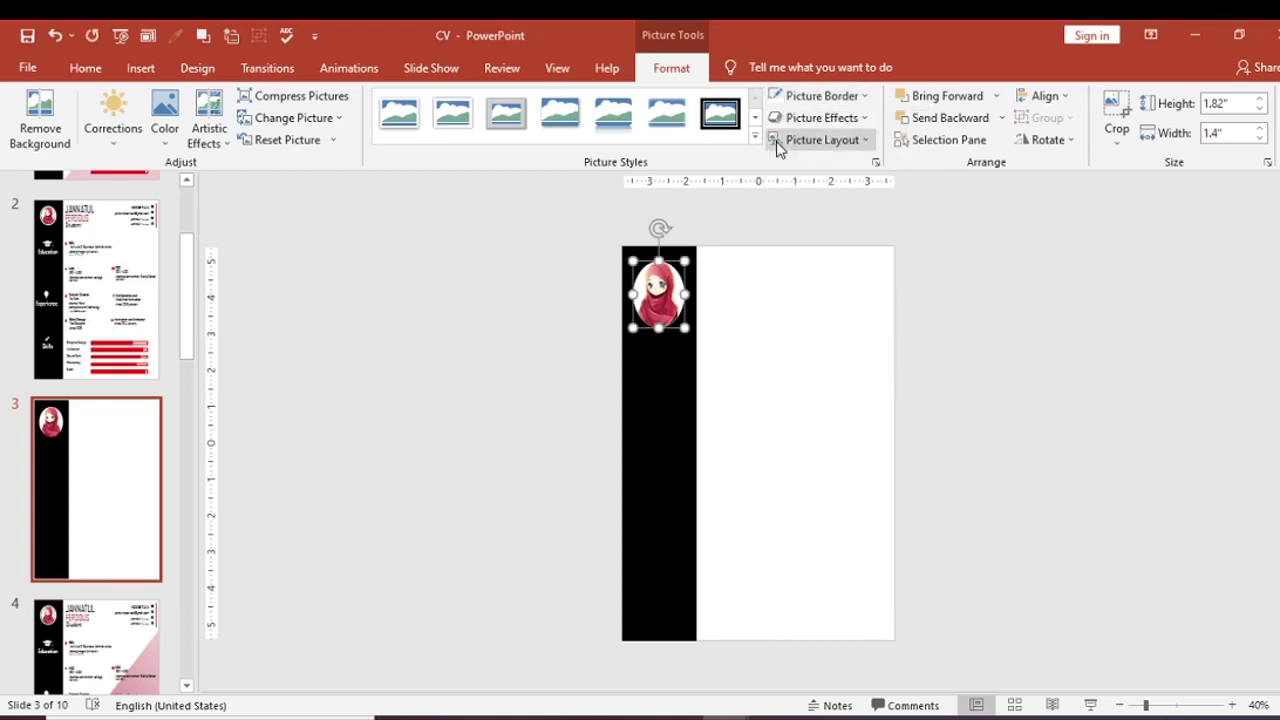
pyautogui.click(829, 102)
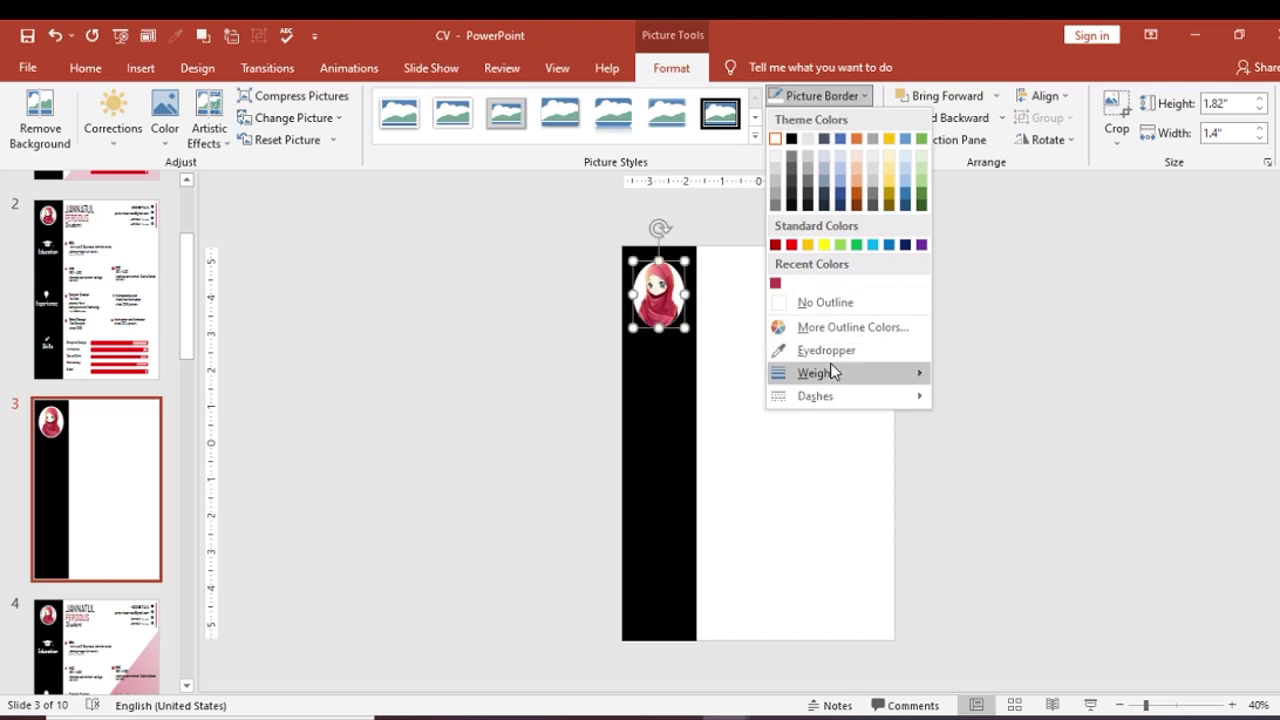
pyautogui.moveTo(831, 371)
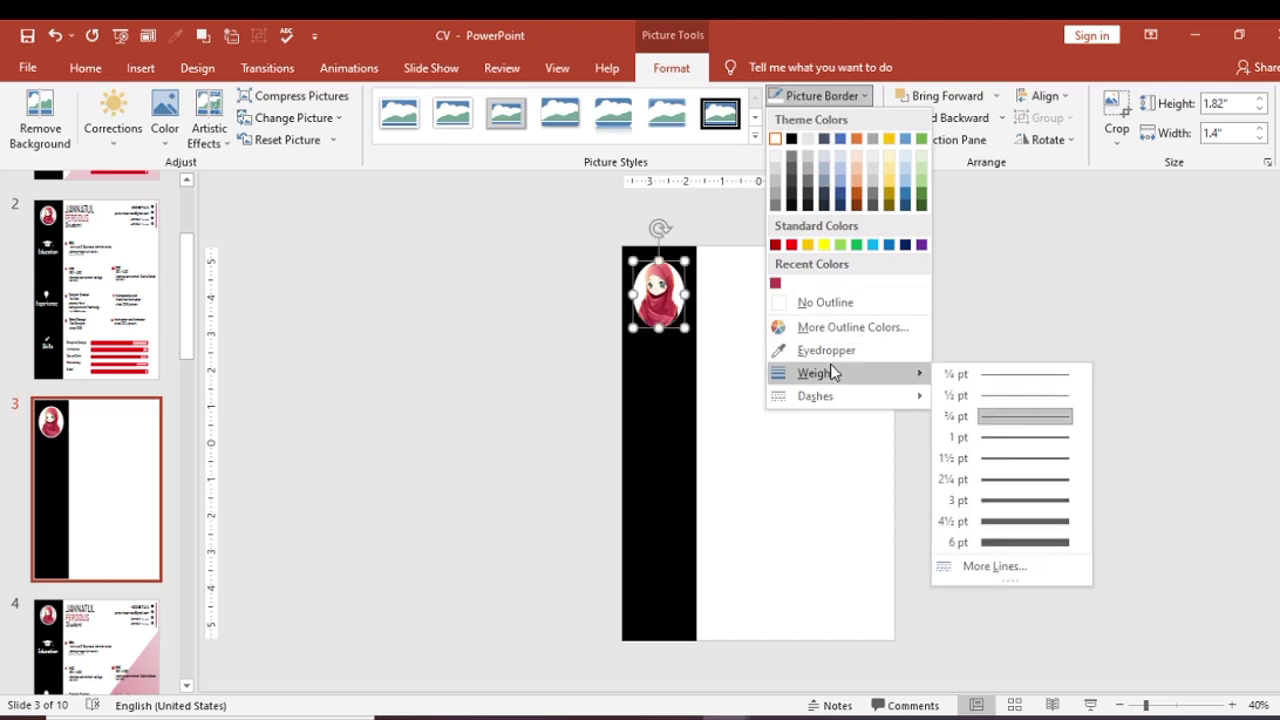
pyautogui.click(1015, 544)
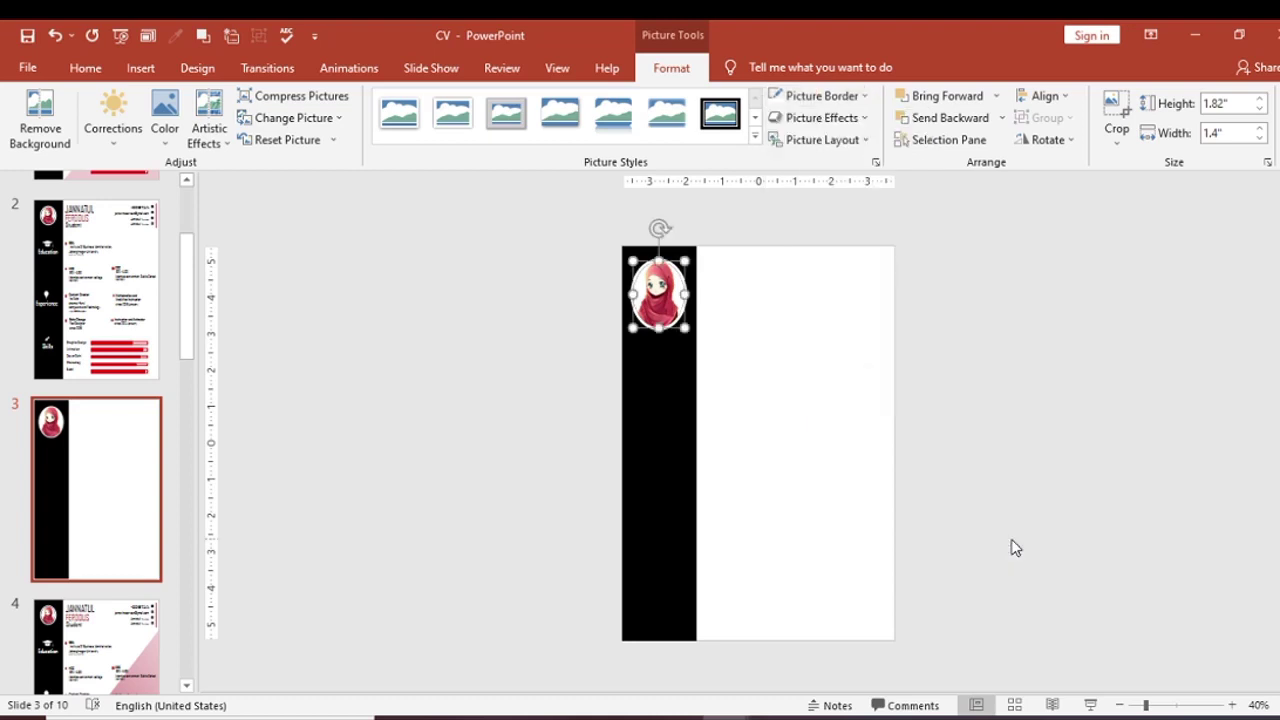
pyautogui.click(846, 472)
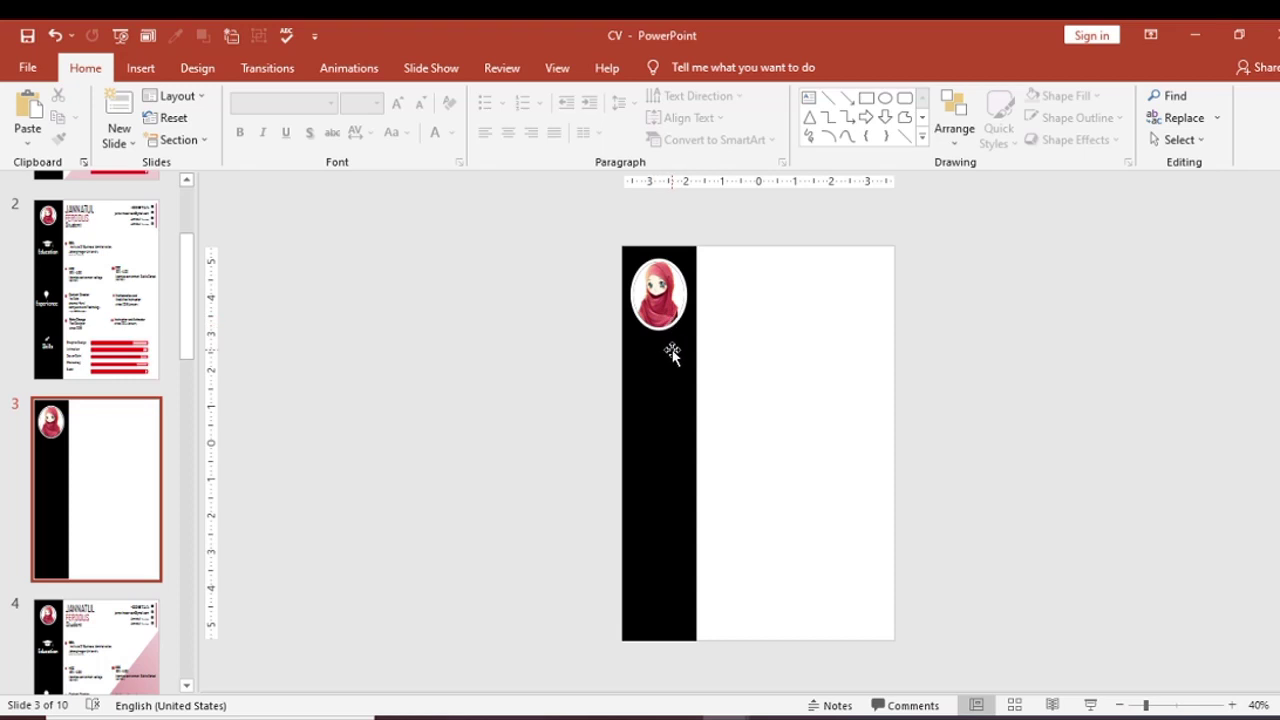
# - Add a first-style WordArt box containing the person's first name and select the text
pyautogui.click(154, 67)
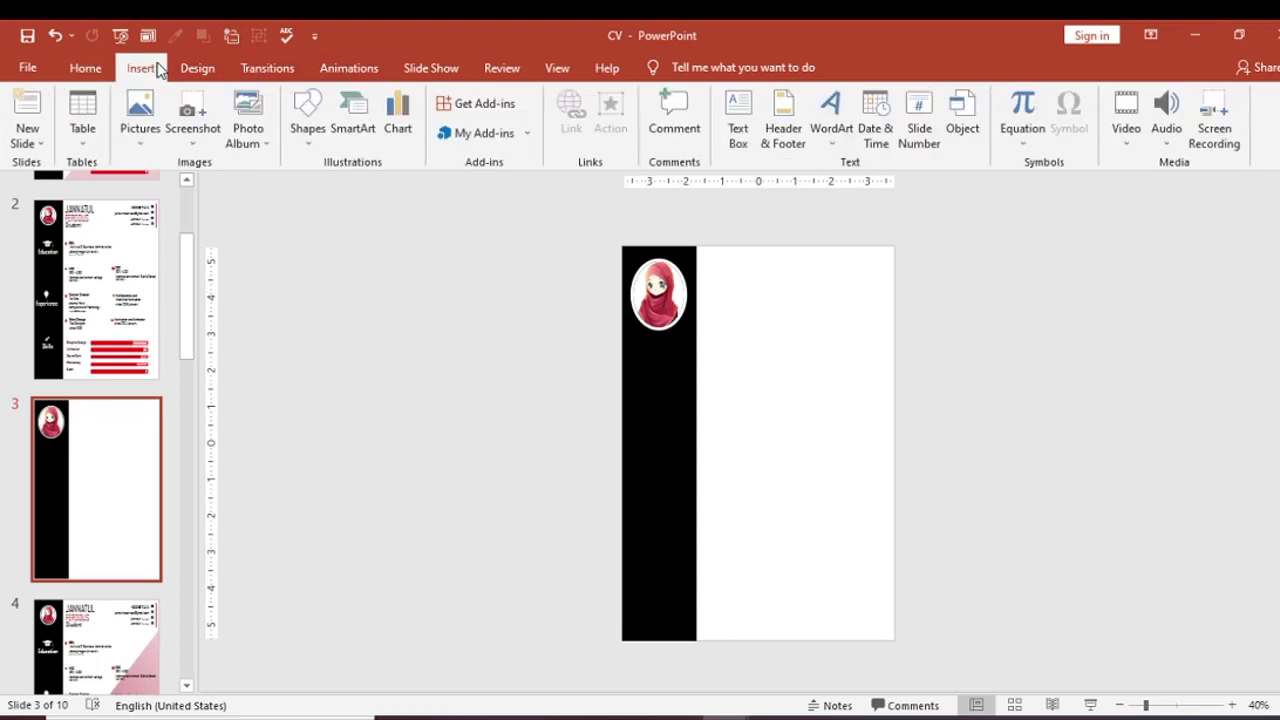
pyautogui.click(831, 122)
pyautogui.click(840, 180)
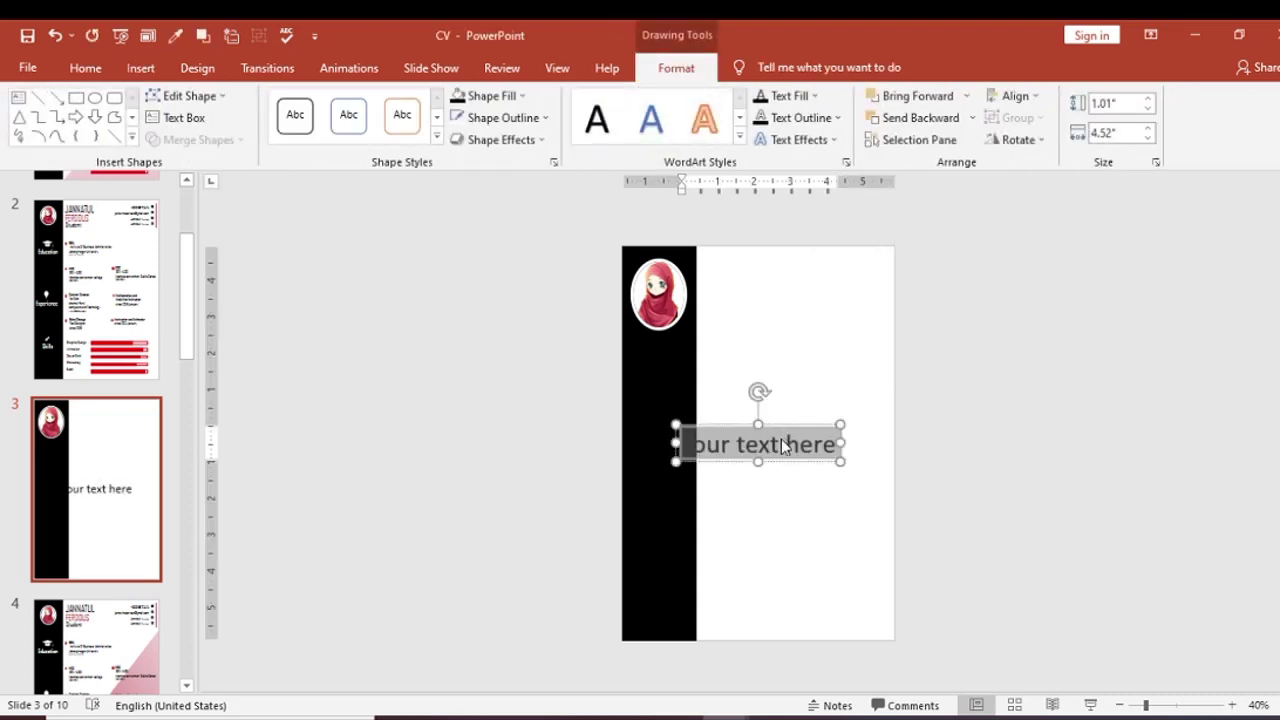
pyautogui.write('Ja')
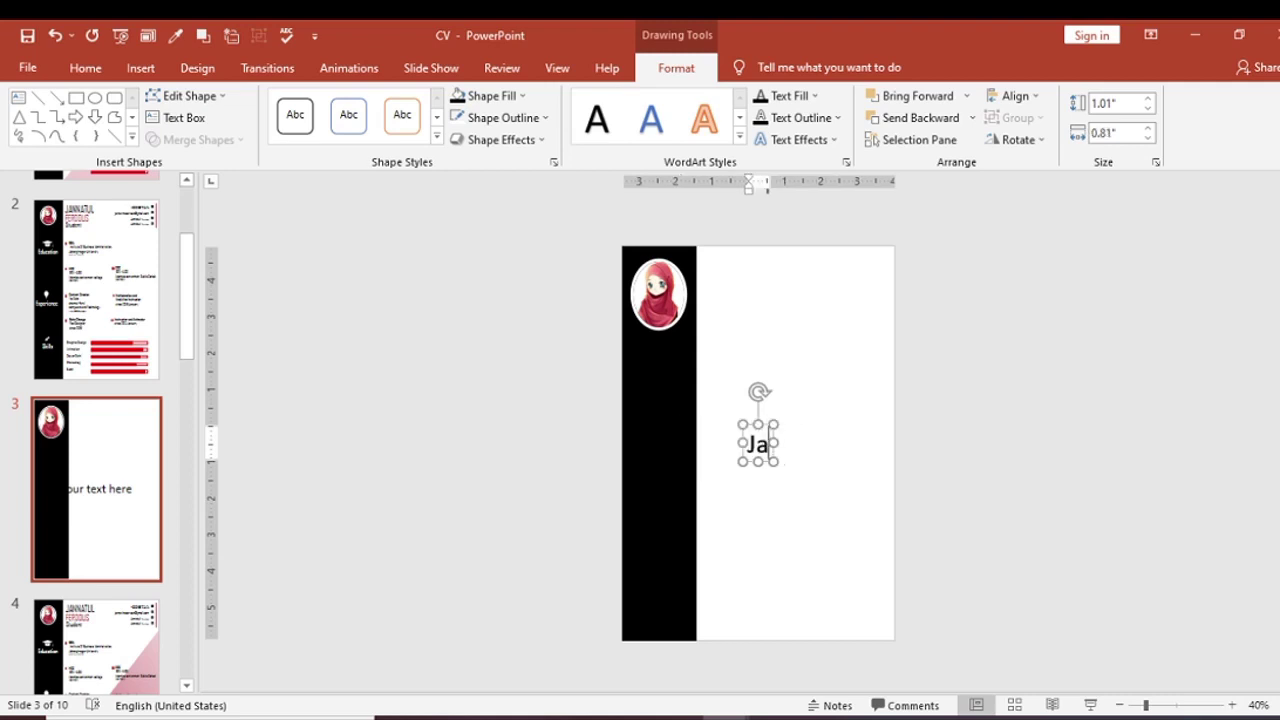
pyautogui.write('nnatul')
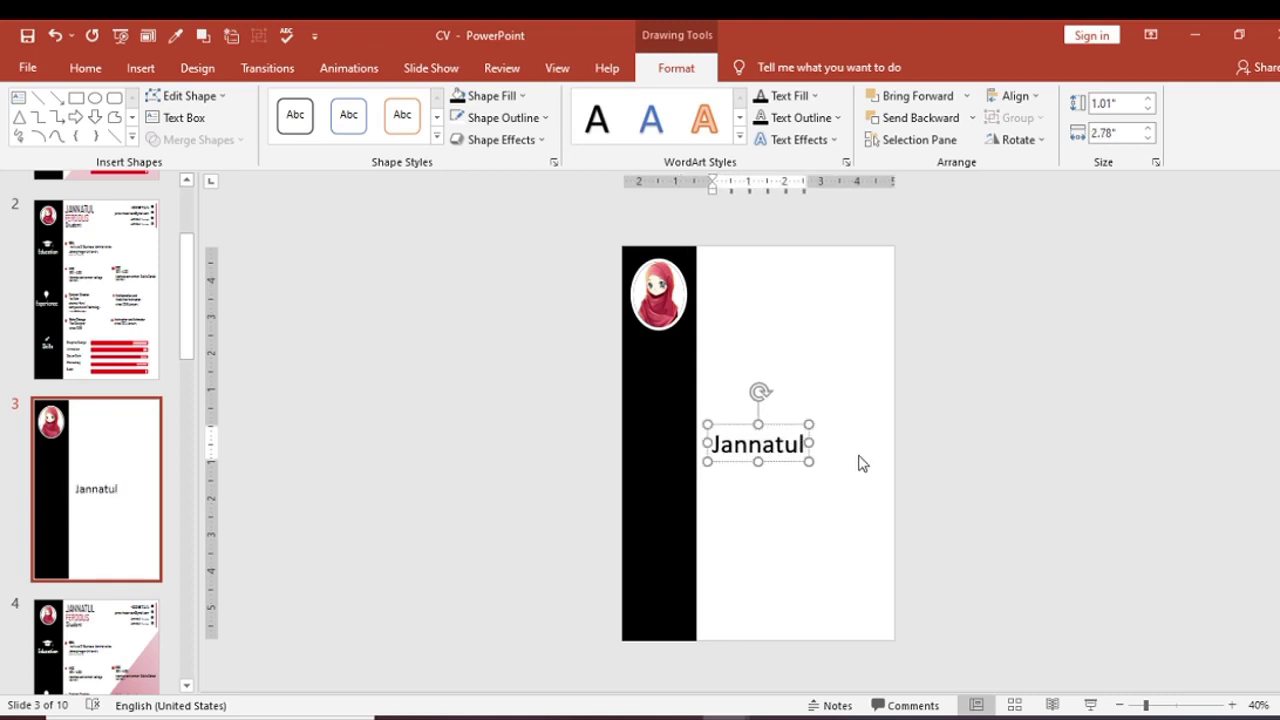
pyautogui.moveTo(711, 448); pyautogui.dragTo(808, 457)
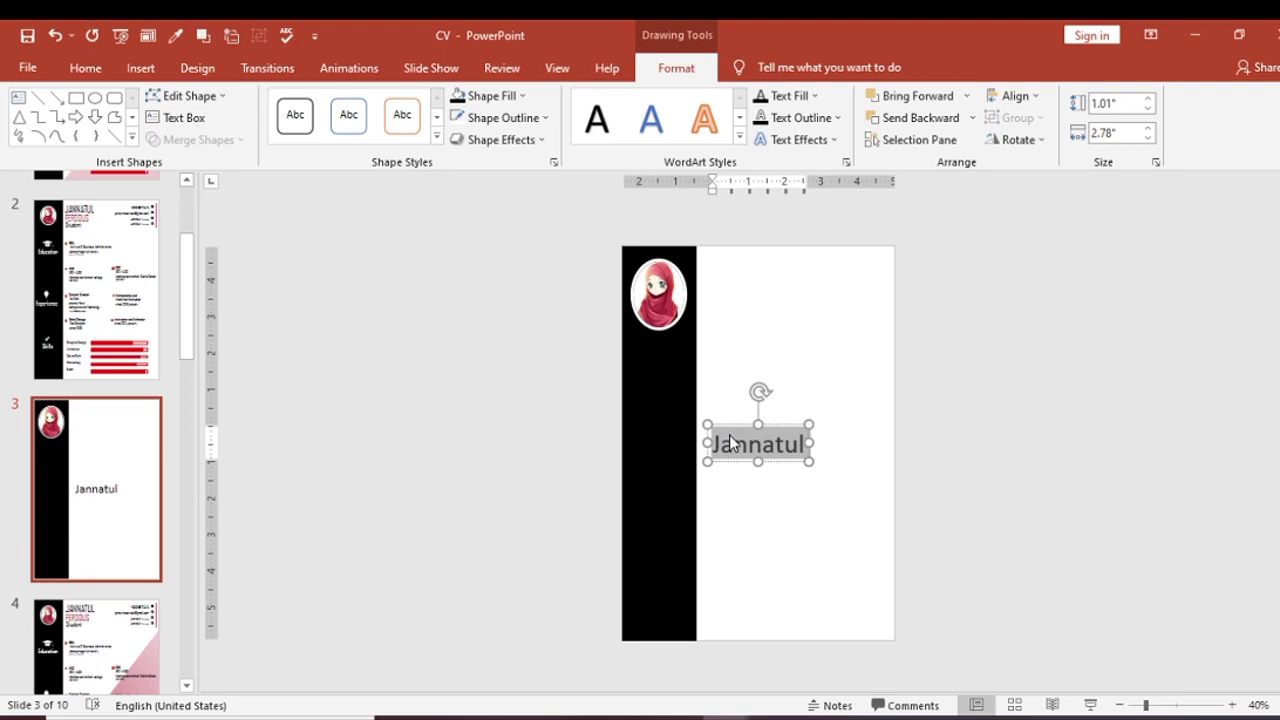
# - Make the name UPPERCASE in Agency FB, shrinking it to 36 then enlarging to 40 pt
pyautogui.click(85, 70)
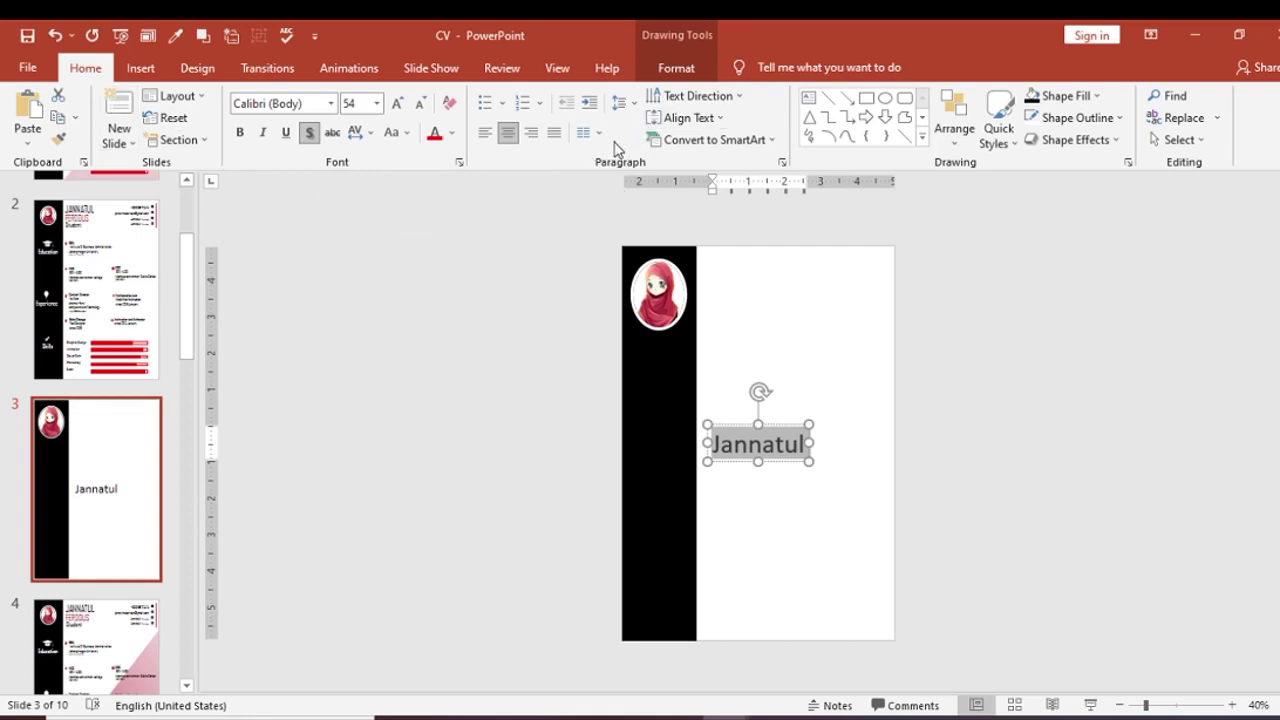
pyautogui.click(406, 134)
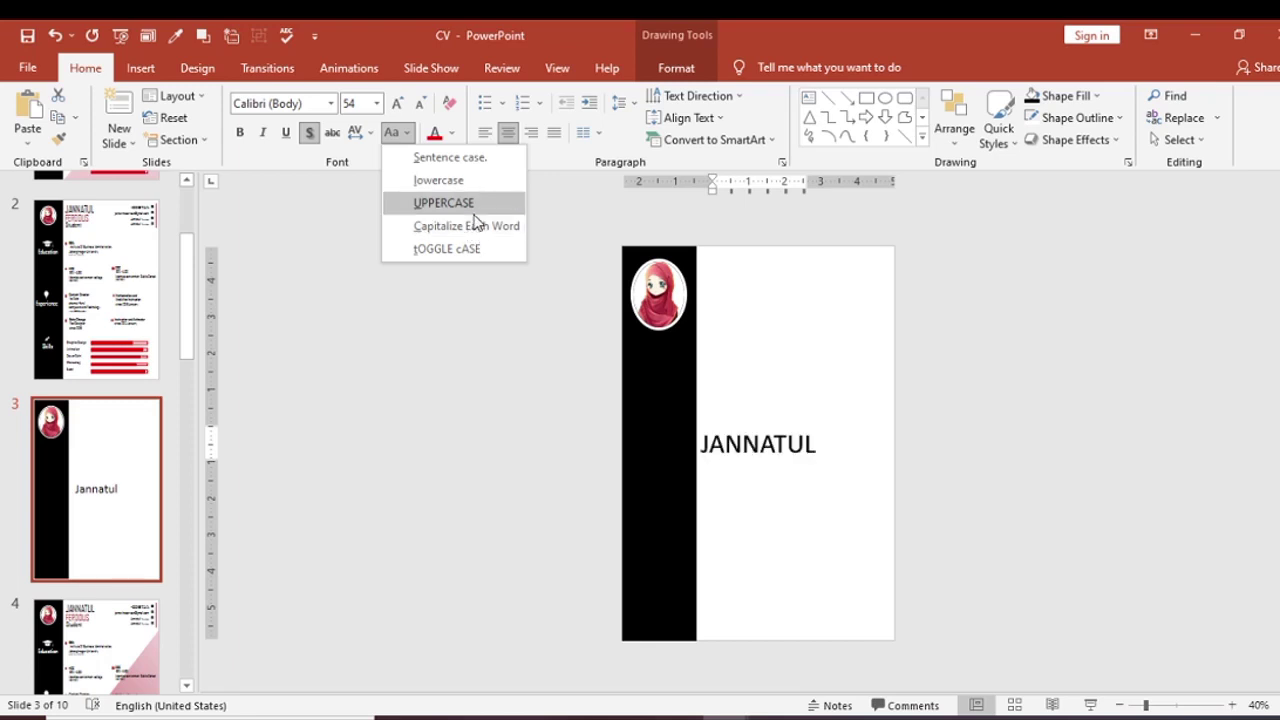
pyautogui.click(474, 210)
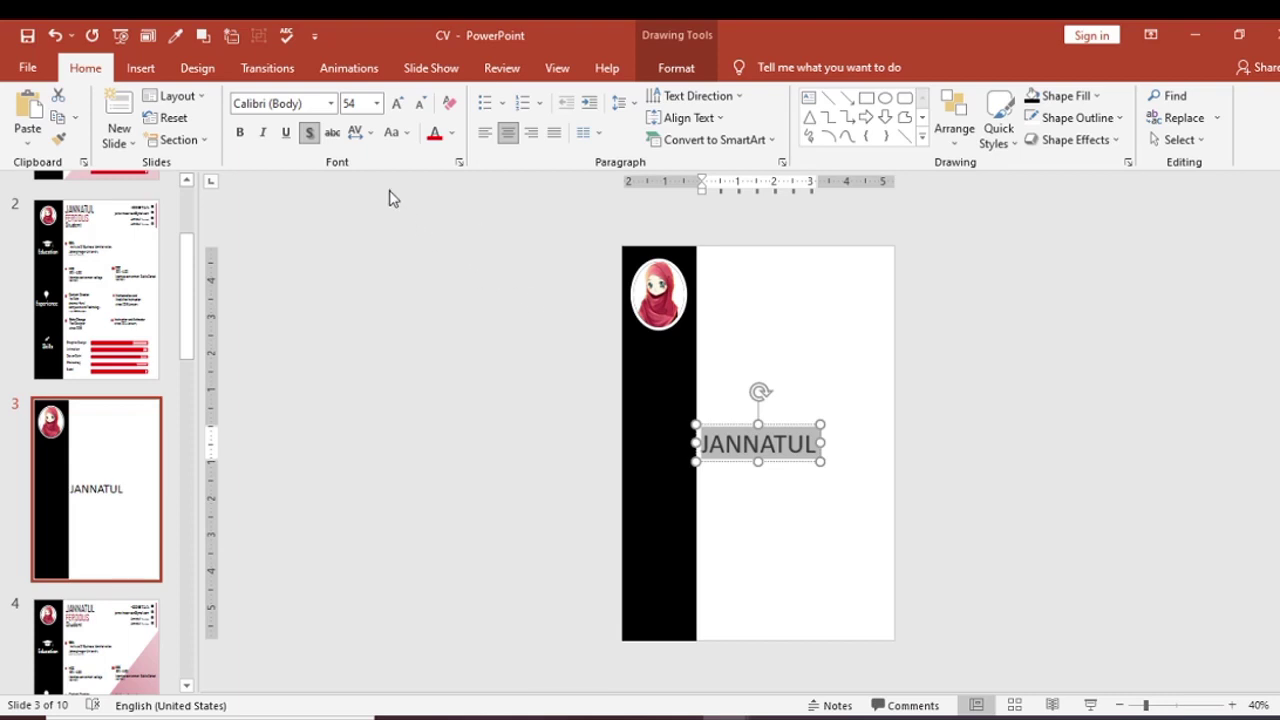
pyautogui.click(331, 104)
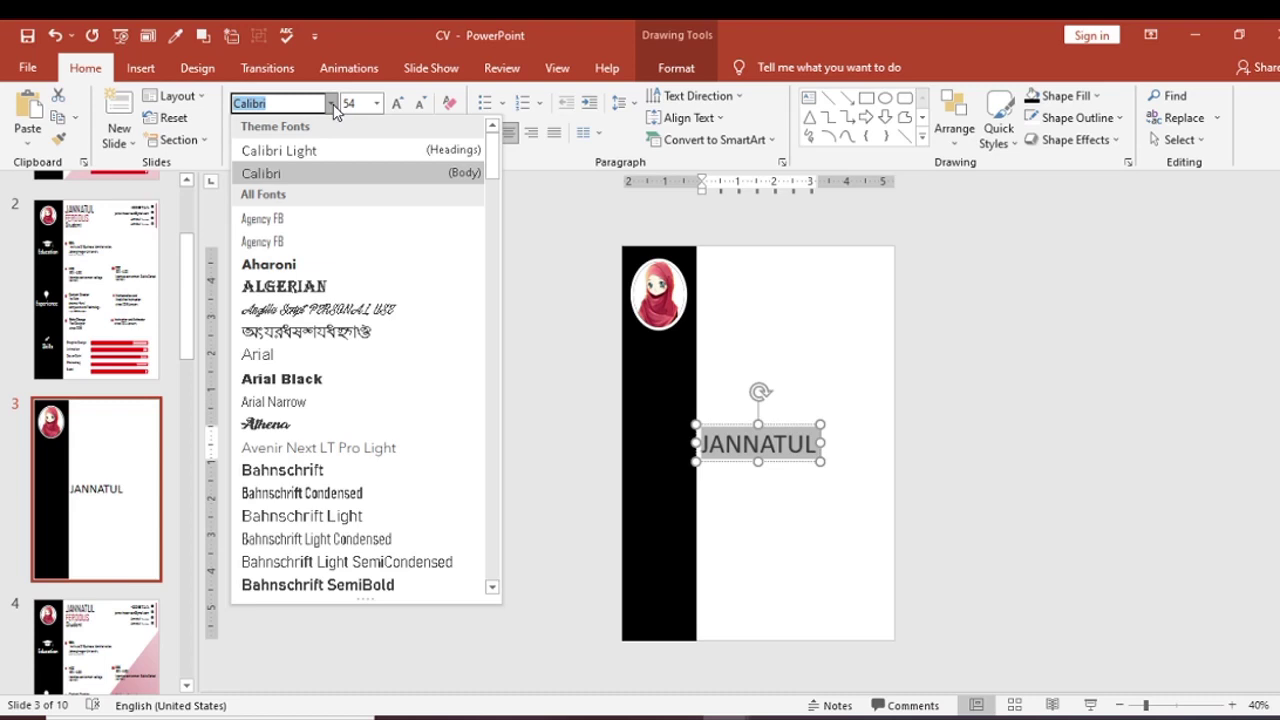
pyautogui.click(302, 219)
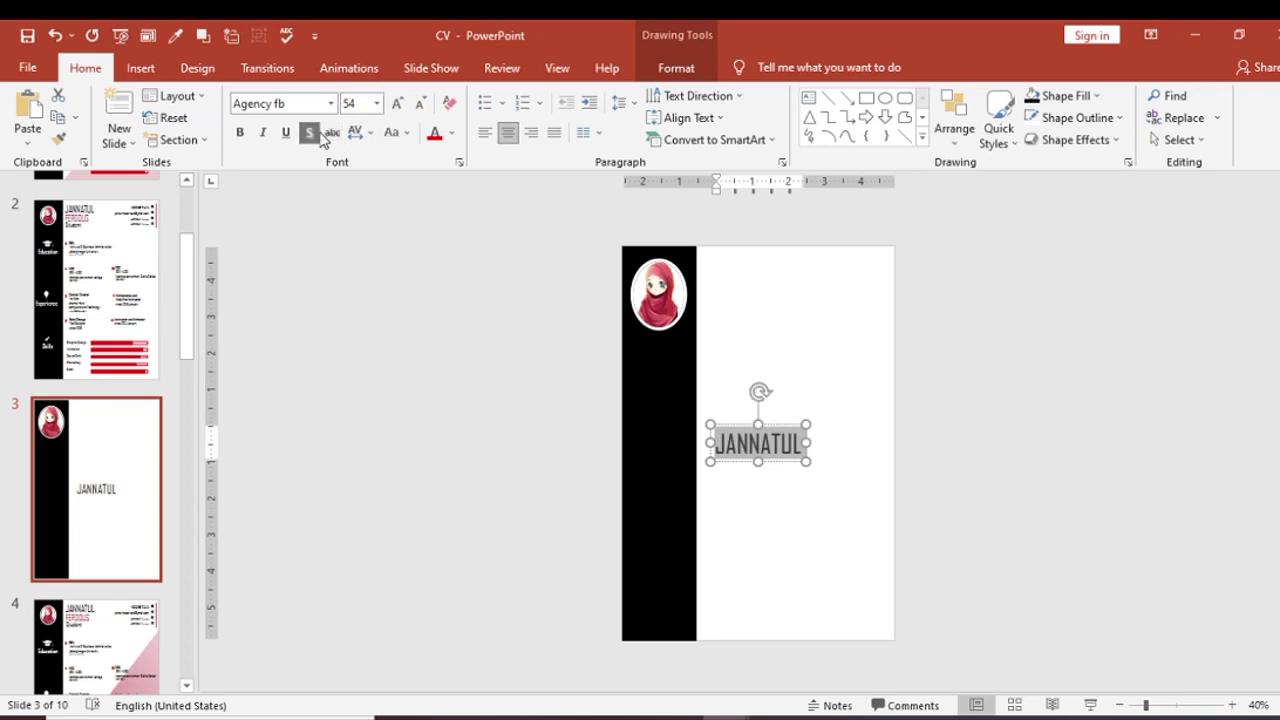
pyautogui.click(423, 104)
pyautogui.click(423, 104)
pyautogui.click(423, 104)
pyautogui.click(423, 104)
pyautogui.click(423, 104)
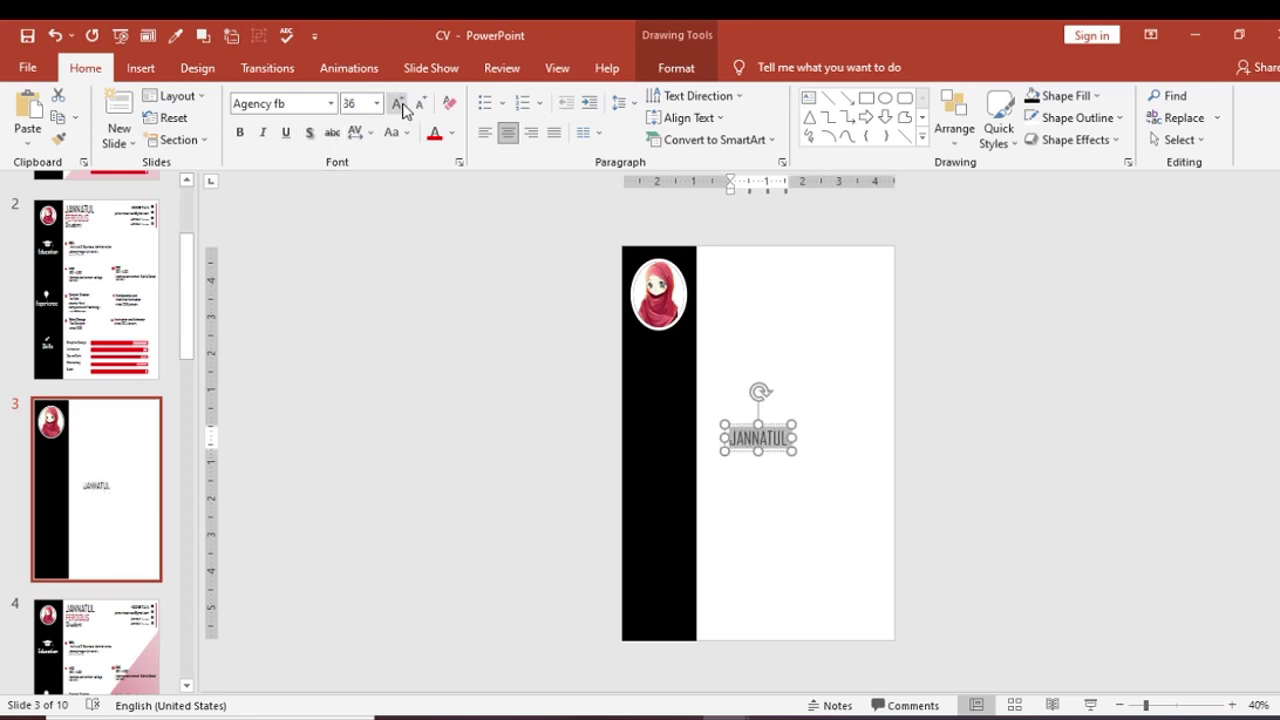
pyautogui.click(405, 110)
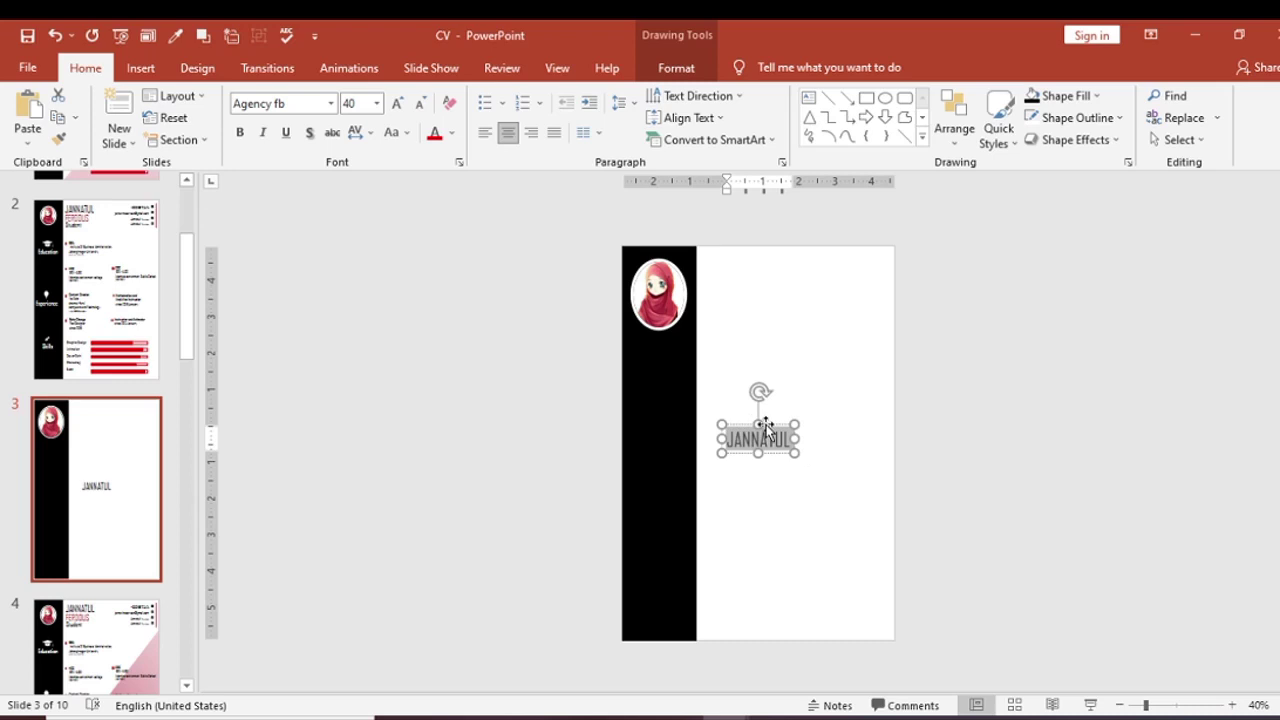